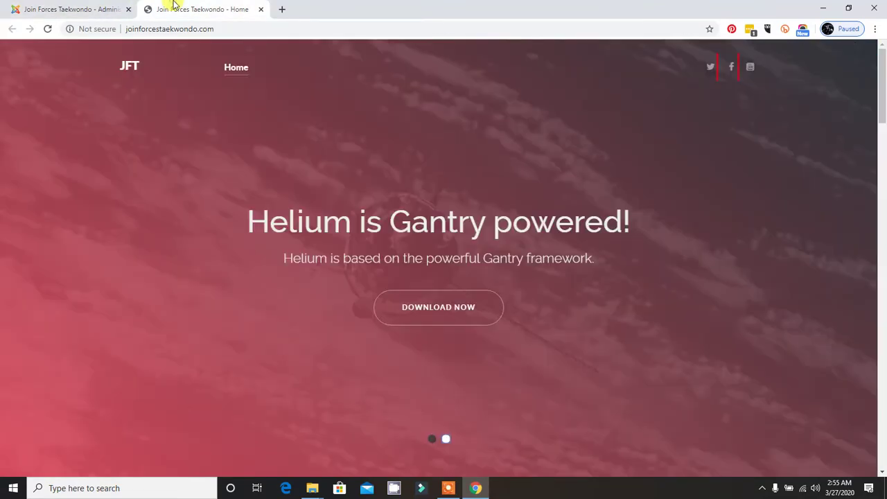
- Compare the Gantry layout editor tab with the Helium home page
click(301, 28)
click(317, 28)
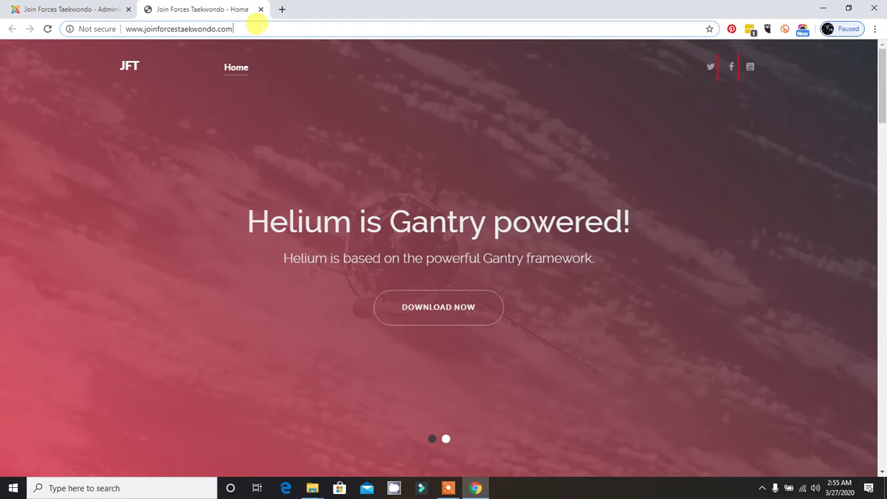
click(83, 4)
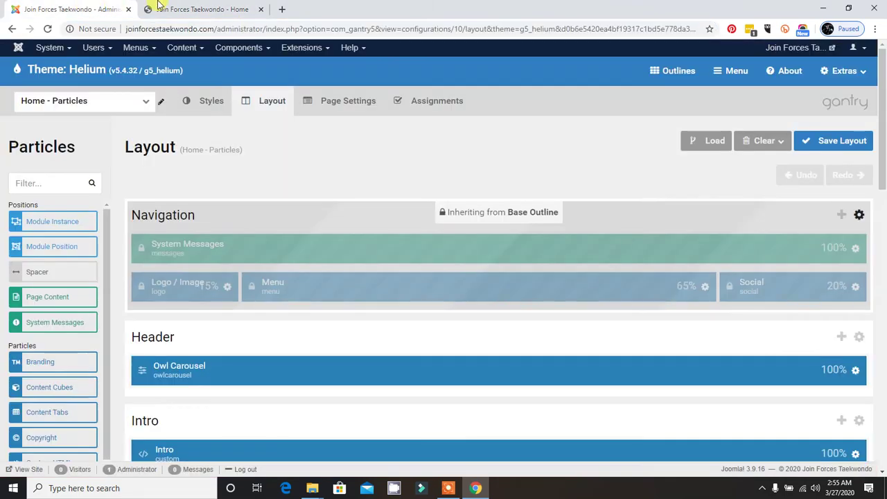
click(159, 5)
- Scroll the home page and show the Layout Manager and Menu Editor feature lists
scroll(280, 118, down, 3)
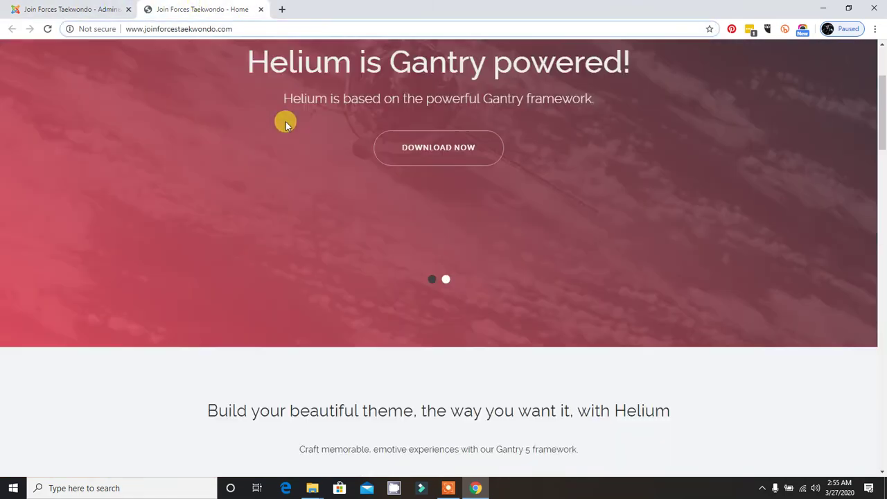
scroll(284, 124, up, 3)
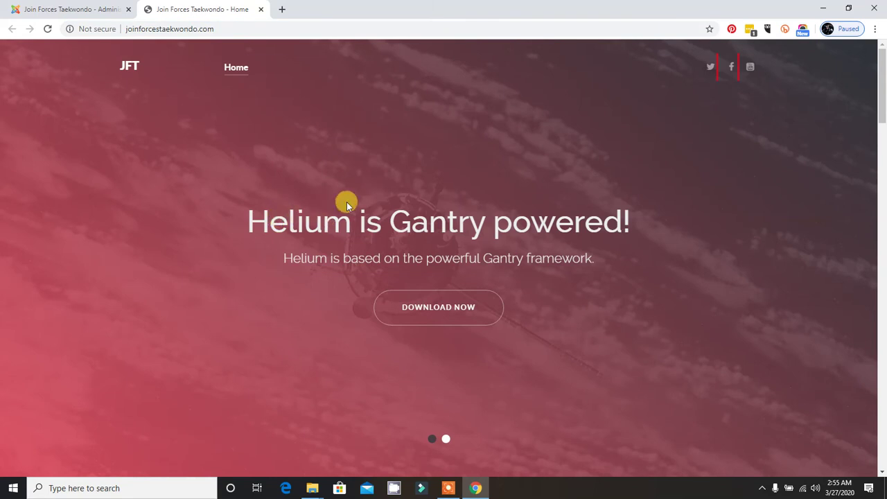
scroll(273, 136, down, 5)
scroll(272, 138, down, 4)
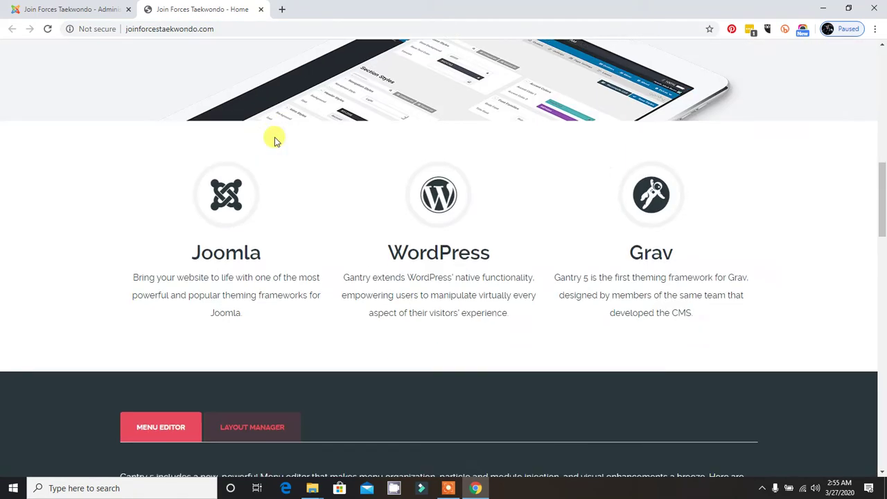
scroll(277, 138, down, 3)
click(263, 154)
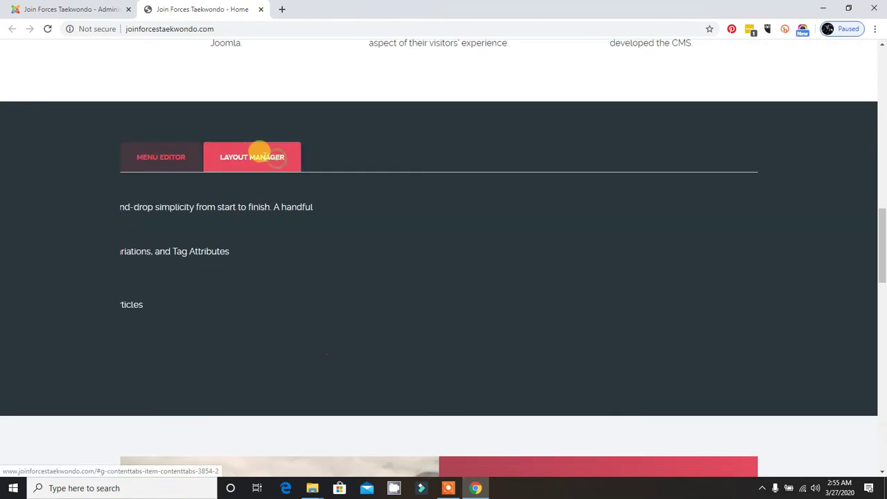
click(159, 154)
- Review the whole Helium home page top to bottom, ending back in the admin layout editor
scroll(247, 174, up, 3)
scroll(250, 179, up, 5)
scroll(251, 178, up, 4)
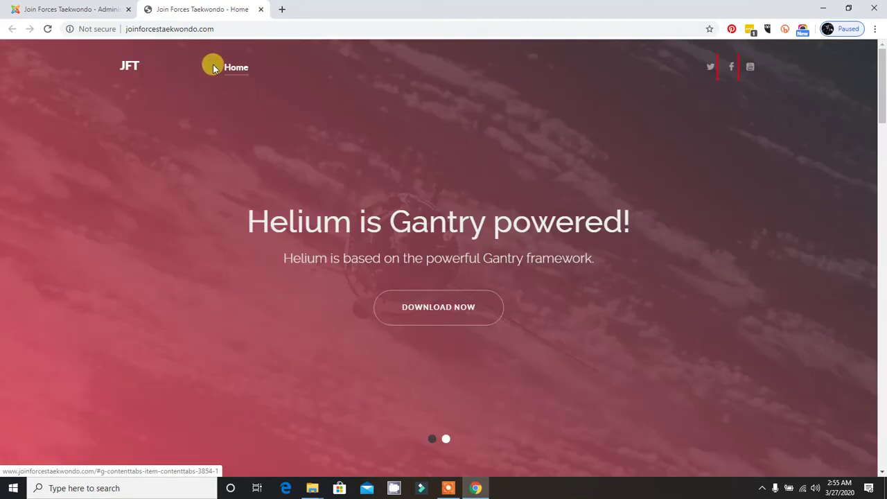
scroll(475, 142, down, 5)
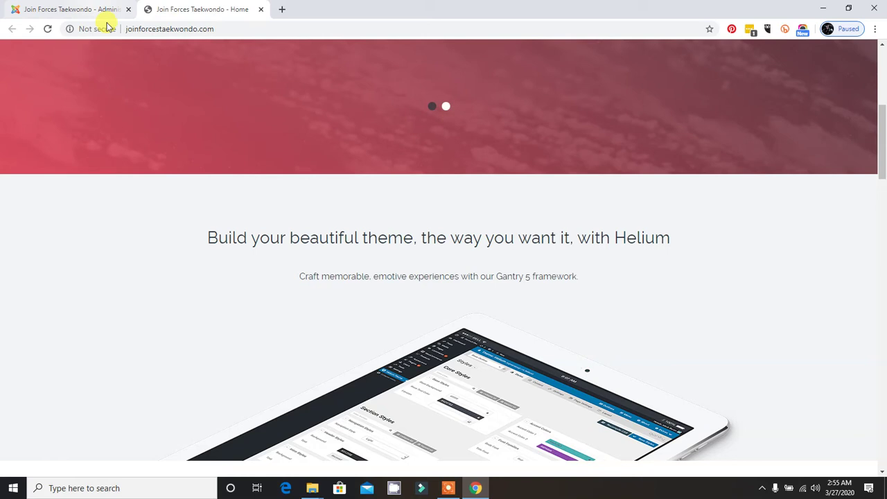
scroll(396, 178, down, 4)
scroll(400, 190, down, 5)
scroll(400, 191, down, 5)
scroll(413, 202, down, 10)
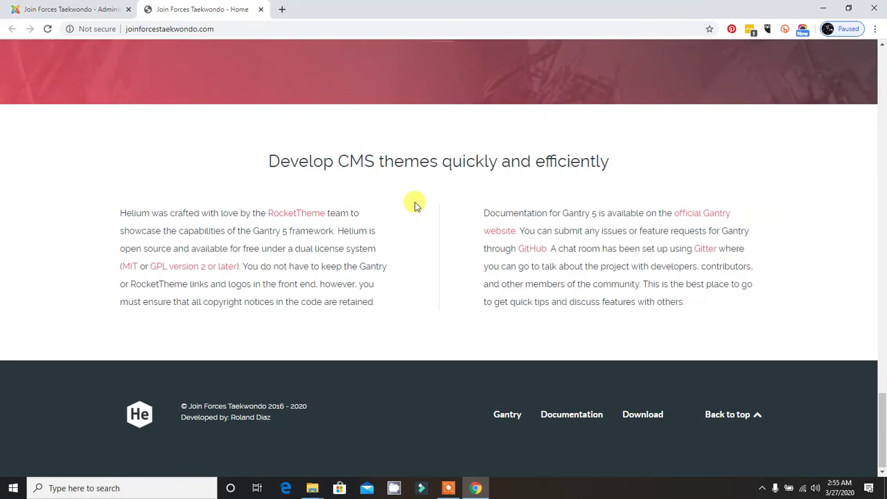
scroll(414, 205, up, 1)
scroll(414, 201, up, 10)
scroll(414, 199, up, 8)
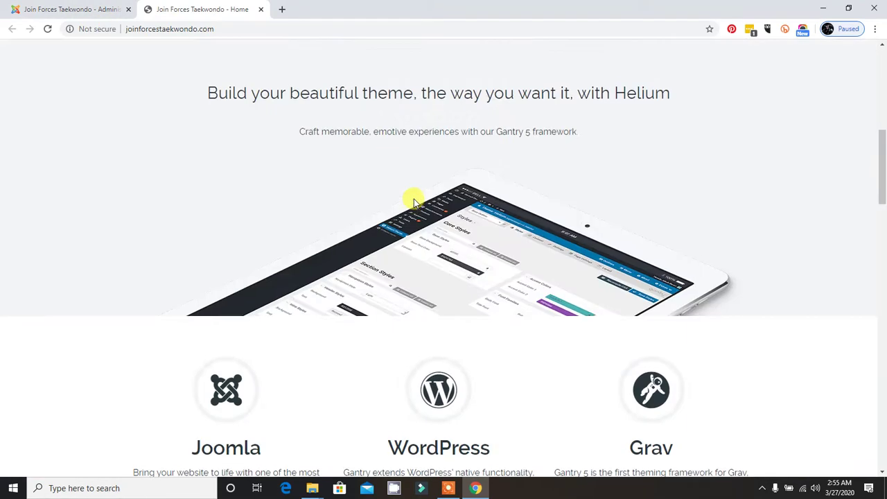
scroll(401, 145, up, 5)
scroll(336, 72, up, 2)
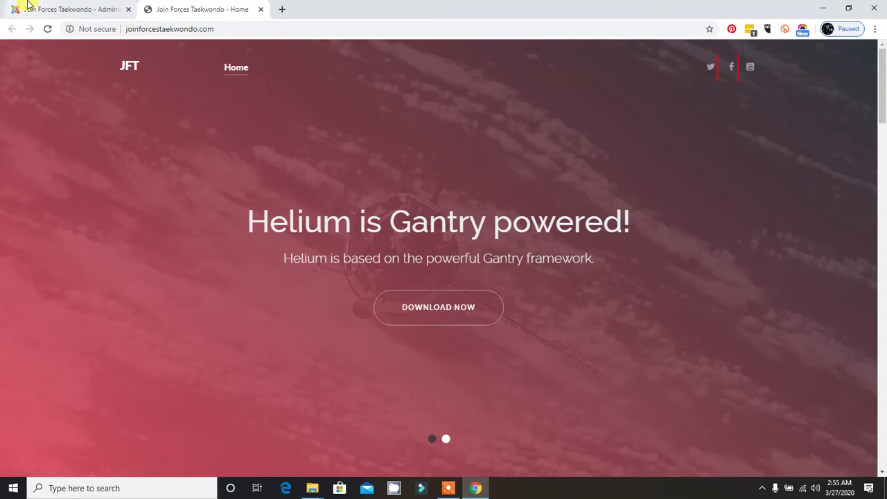
click(63, 5)
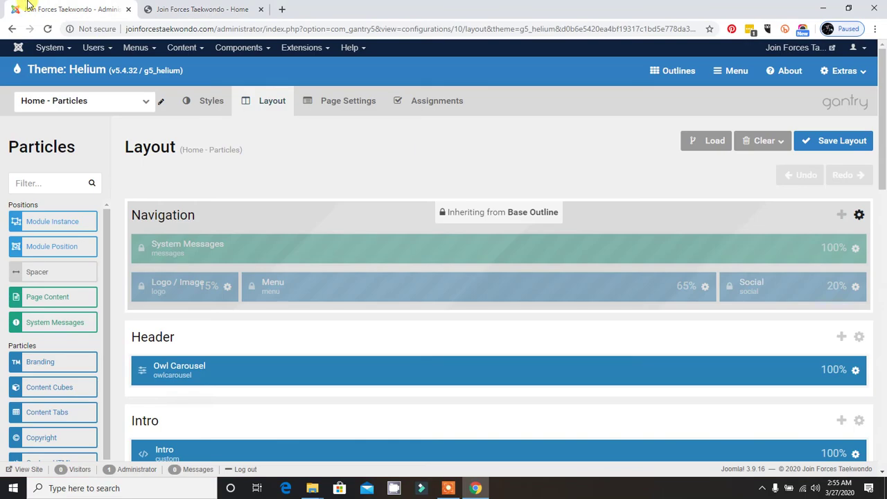
- Open Extensions > Templates > Styles, check the live site, and open Helium - Home - Particles
click(302, 50)
click(307, 115)
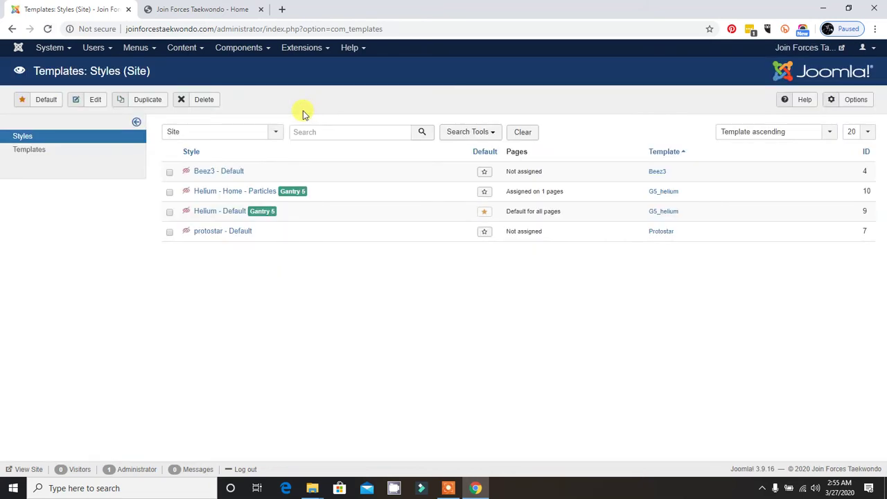
click(174, 7)
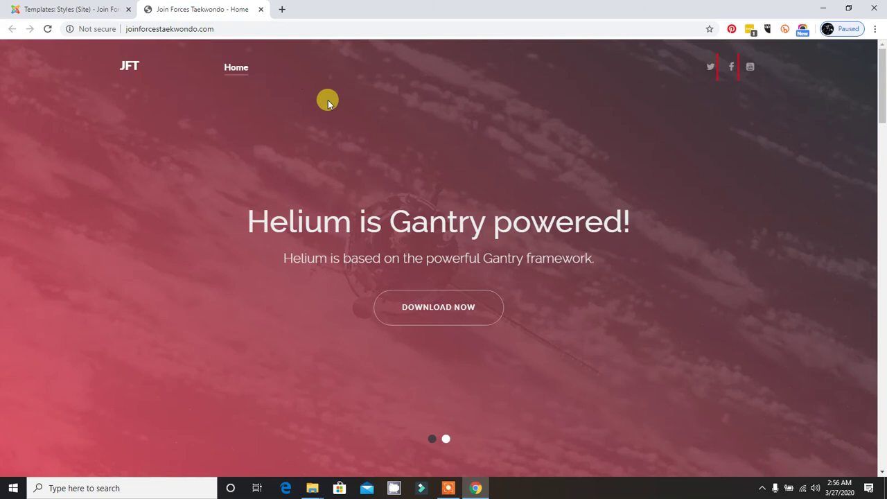
click(58, 7)
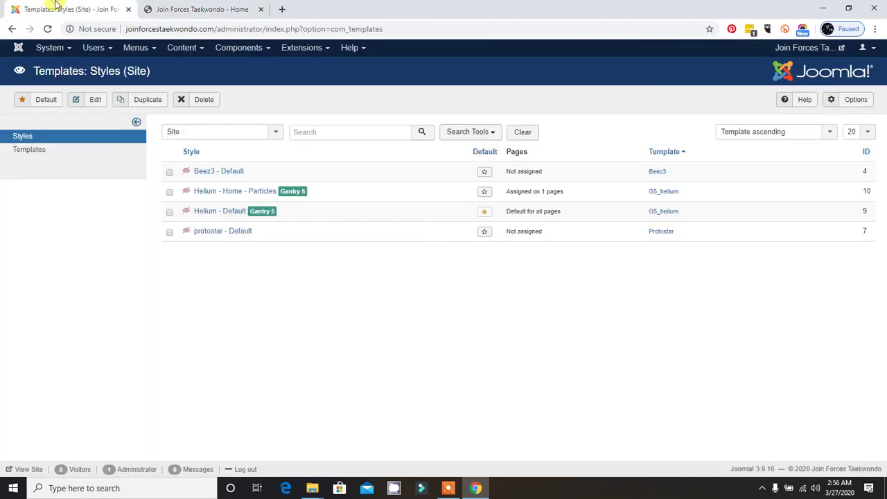
click(234, 193)
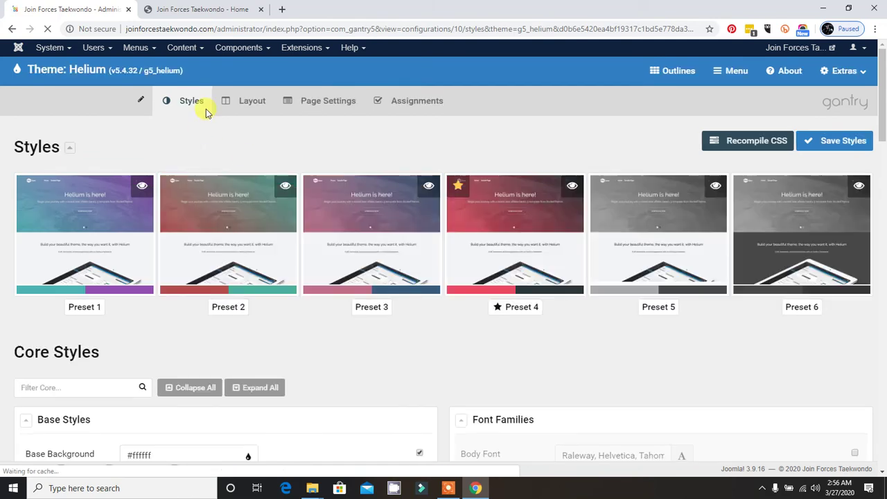
- Compare the Home - Particles styles with the live home page, then show its Layout tab
click(210, 8)
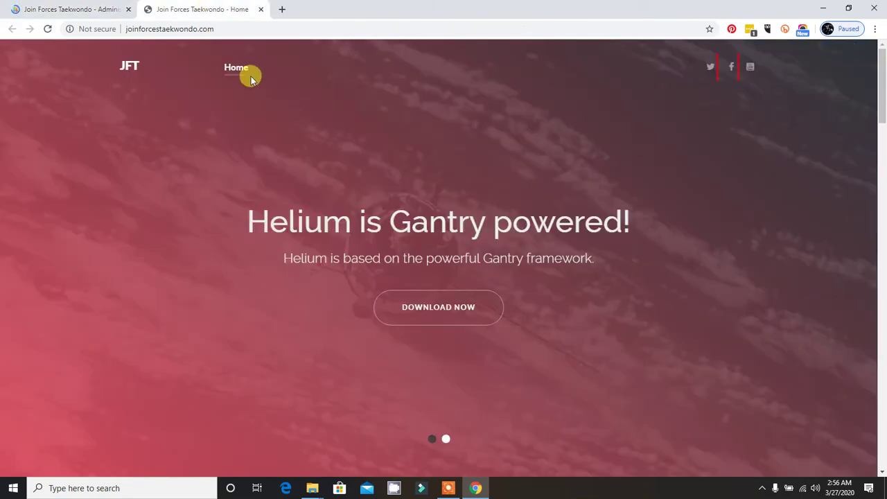
click(49, 9)
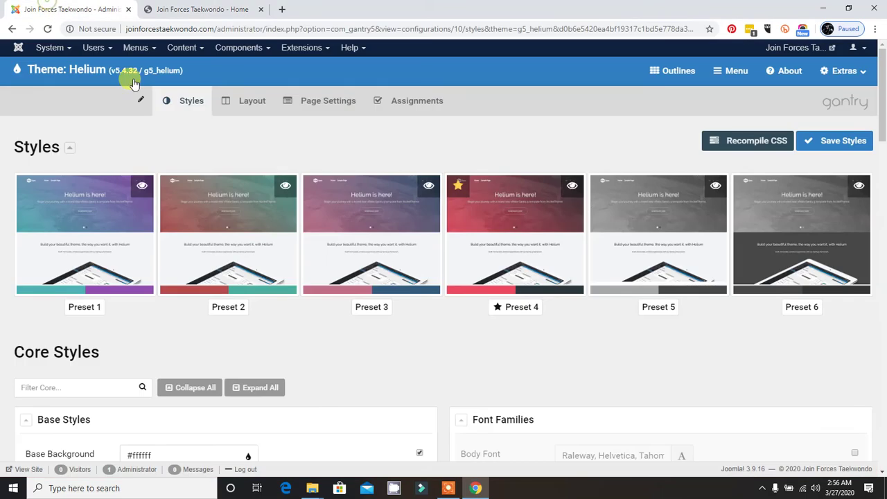
click(205, 9)
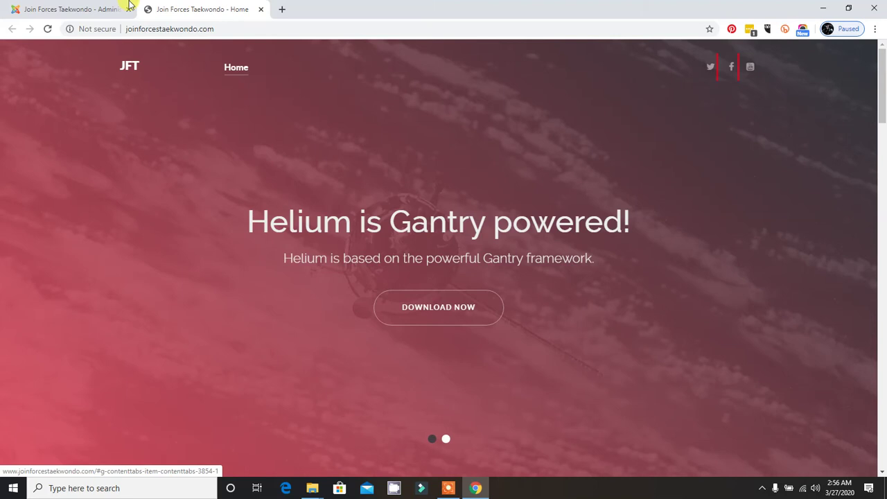
click(101, 11)
click(273, 101)
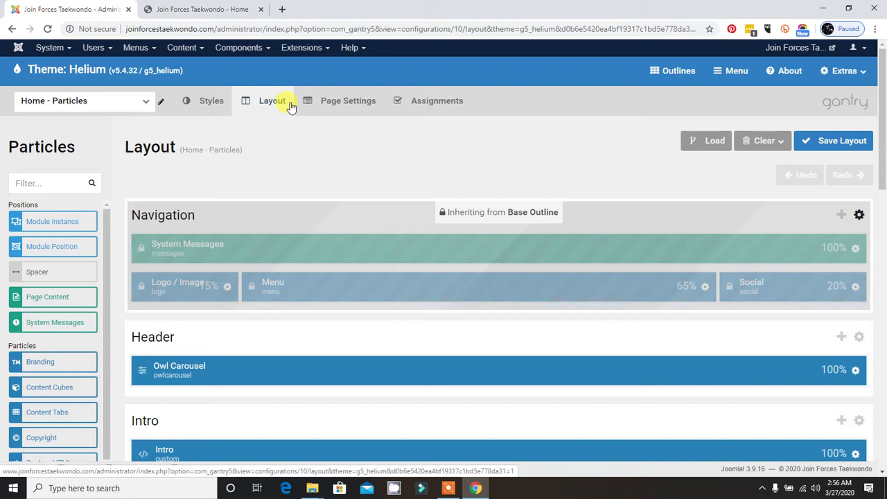
scroll(290, 108, down, 2)
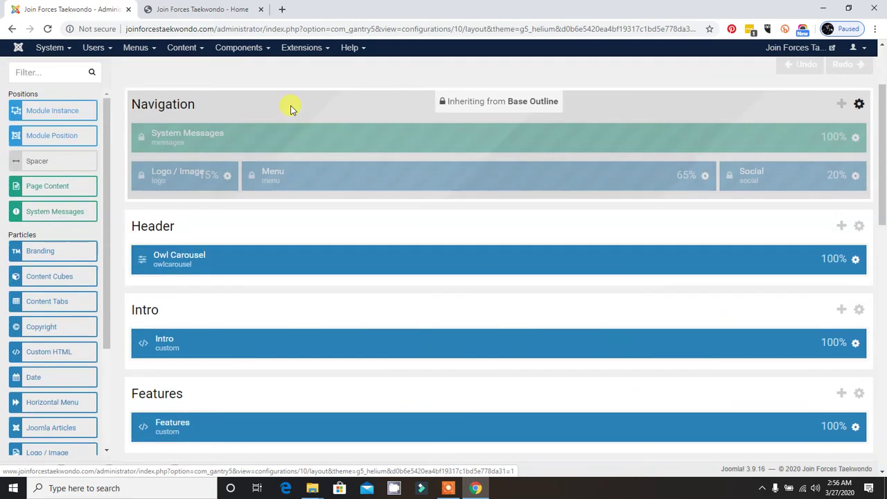
click(205, 9)
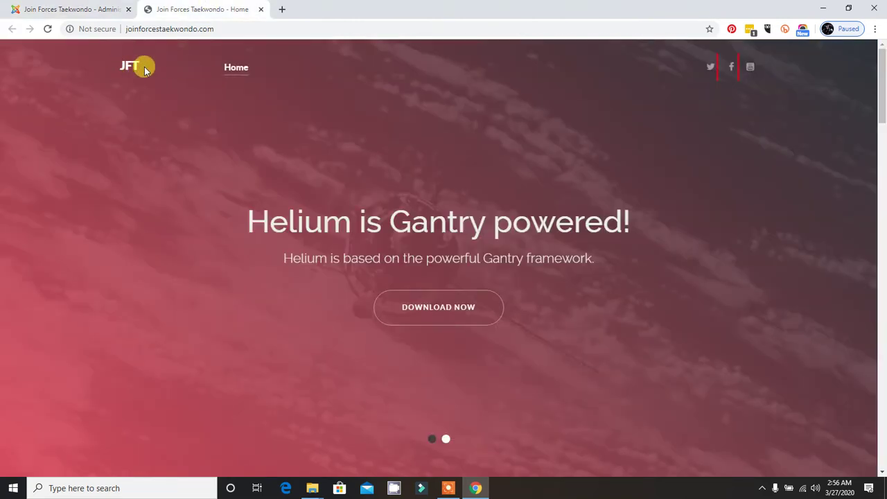
click(83, 8)
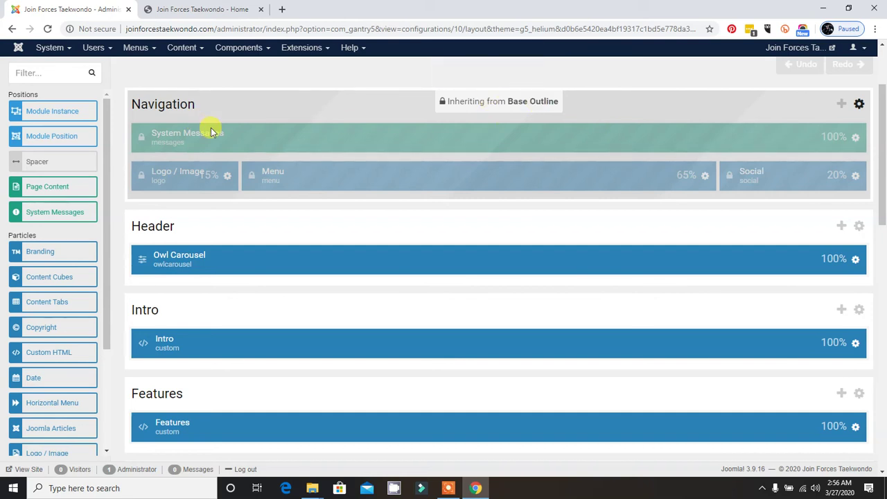
scroll(210, 128, up, 2)
scroll(200, 188, down, 3)
scroll(199, 187, up, 3)
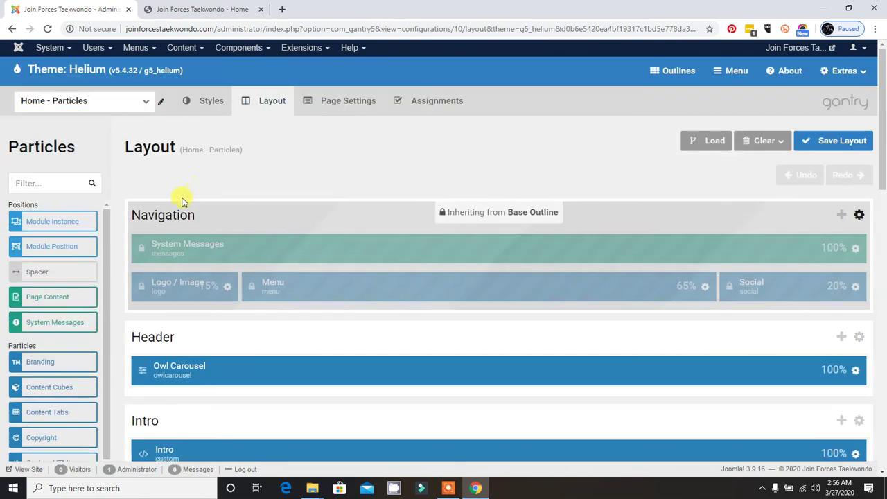
scroll(184, 198, down, 1)
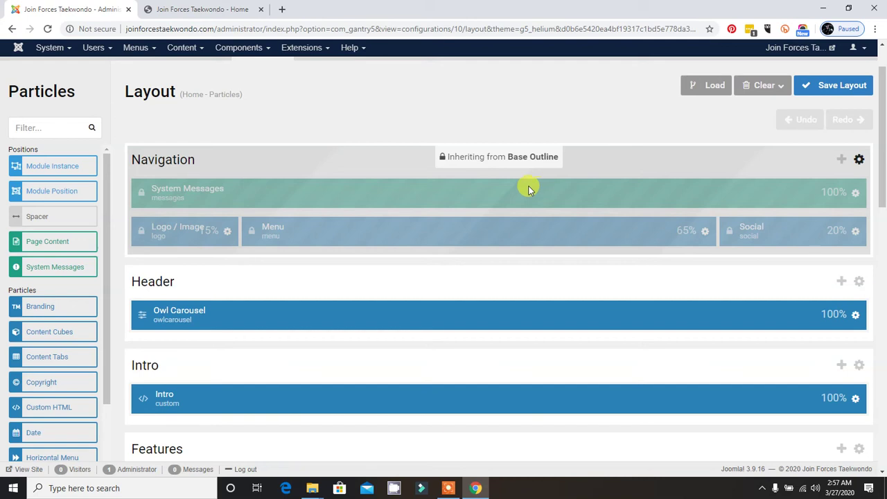
mouse_move(162, 214)
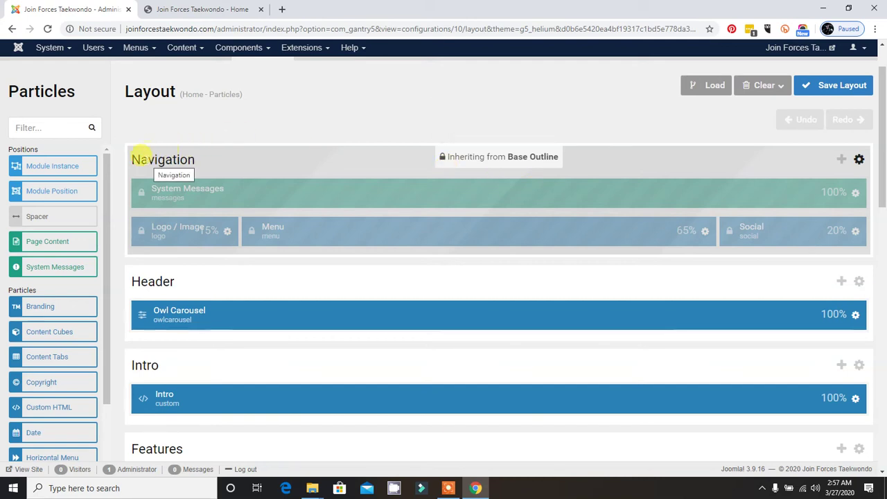
scroll(173, 180, down, 1)
scroll(173, 180, down, 2)
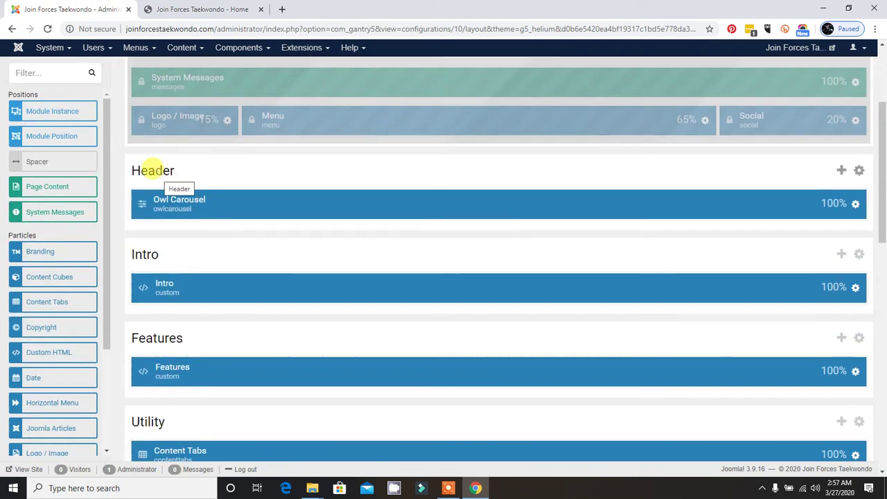
click(201, 9)
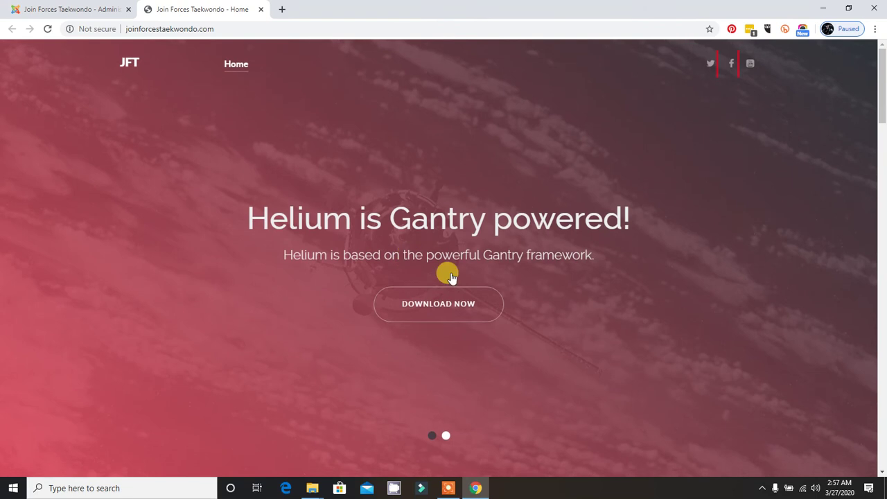
scroll(443, 386, down, 1)
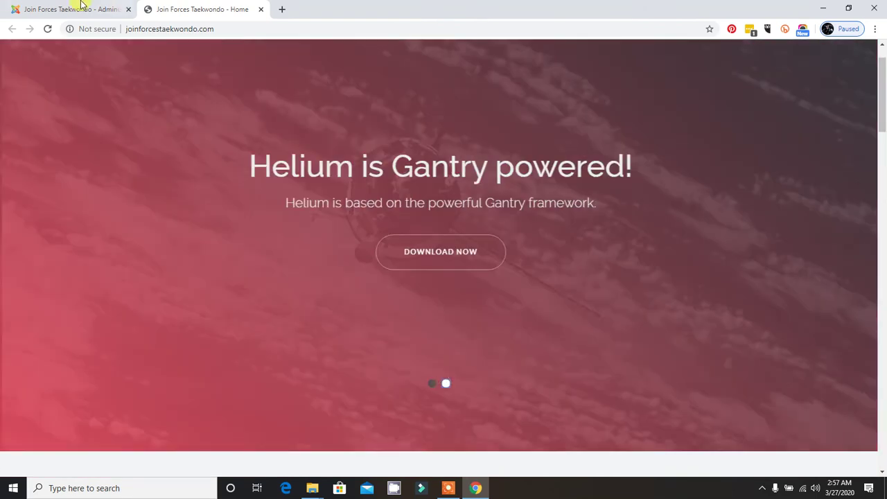
click(62, 9)
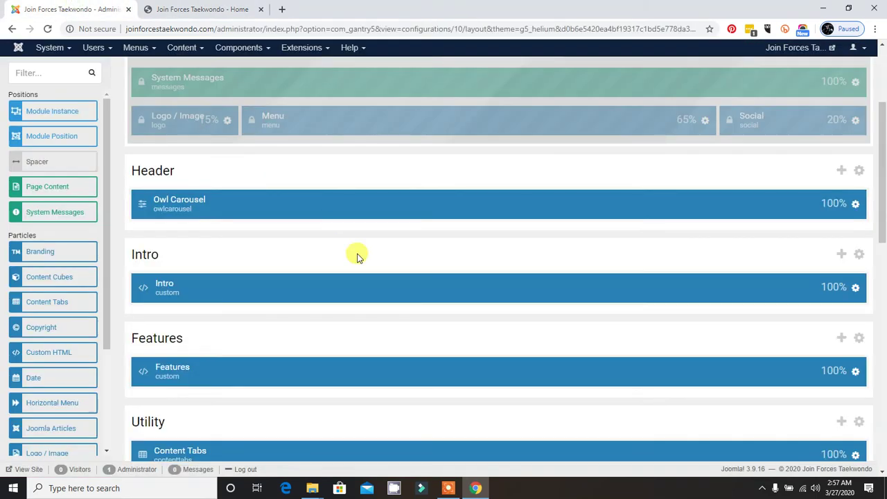
scroll(282, 192, down, 2)
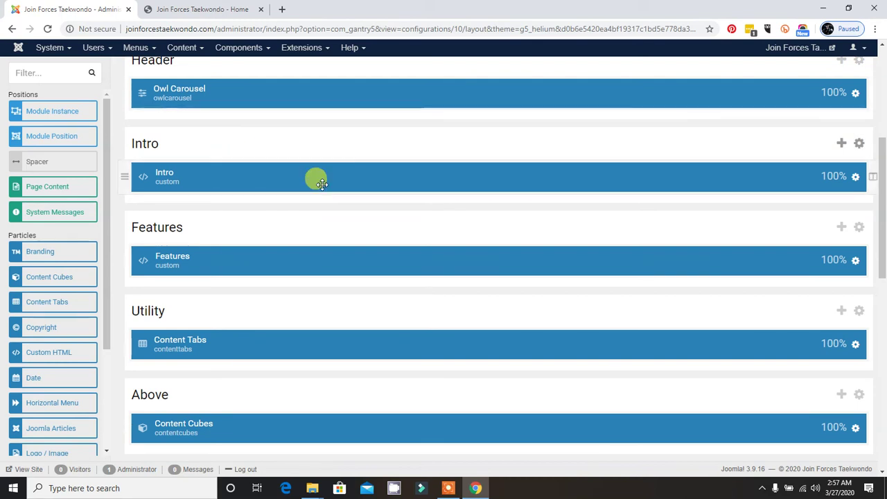
drag(316, 178, 457, 178)
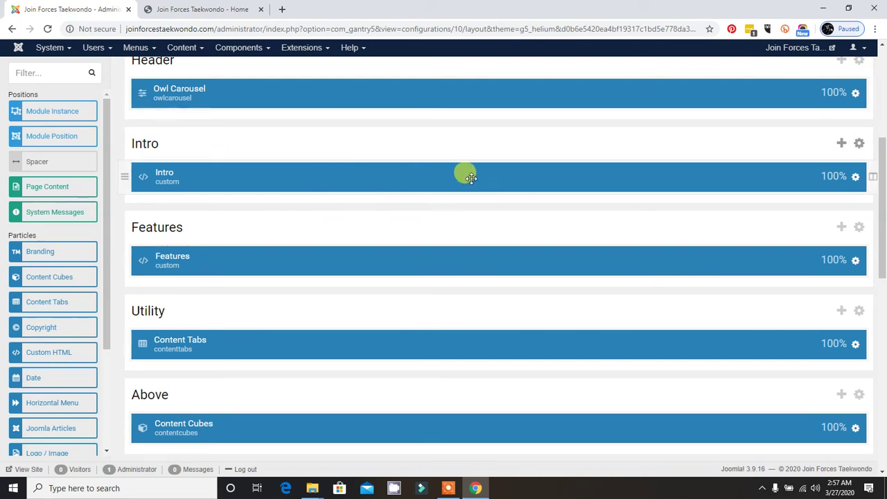
drag(652, 178, 698, 177)
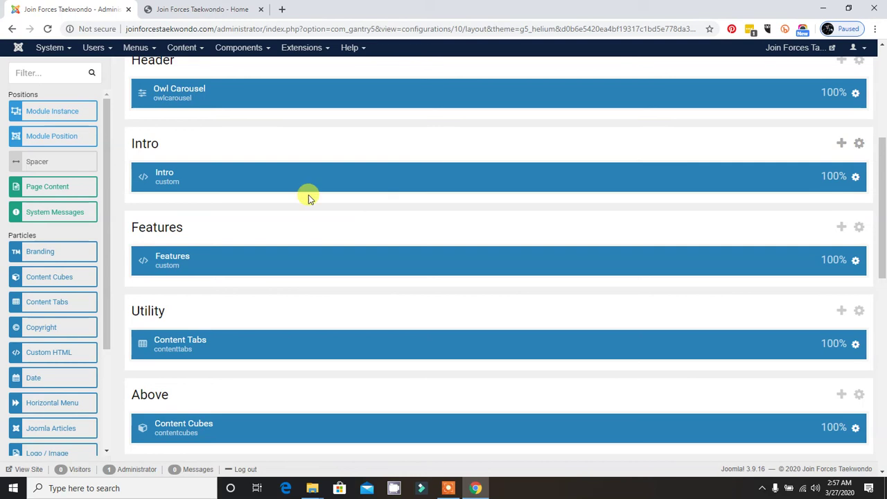
click(253, 9)
scroll(375, 201, down, 8)
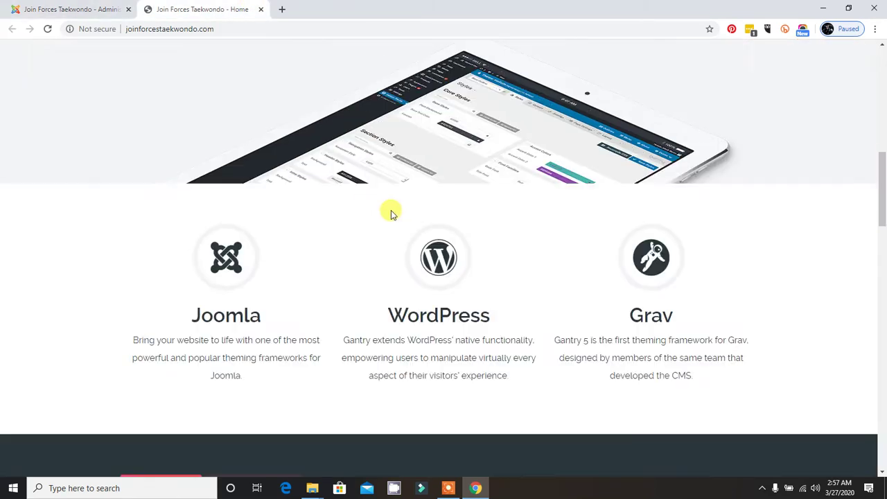
scroll(390, 211, up, 3)
scroll(374, 204, down, 3)
scroll(317, 154, down, 4)
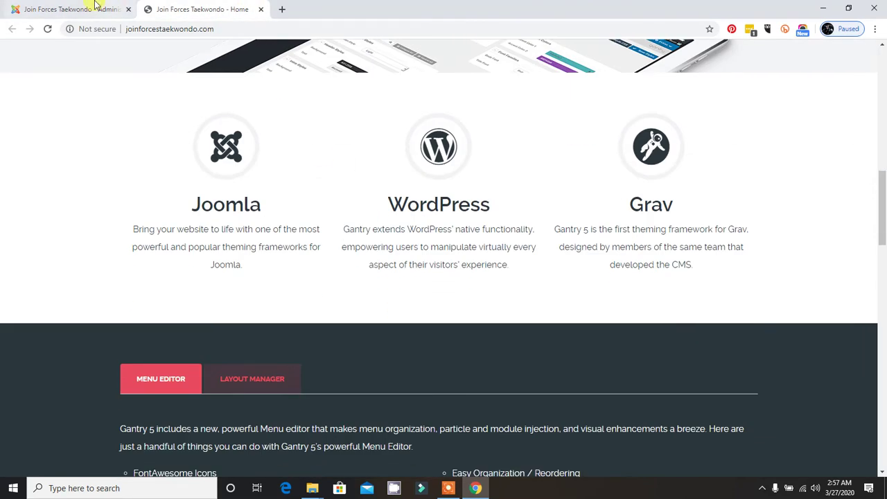
click(69, 9)
drag(427, 257, 430, 257)
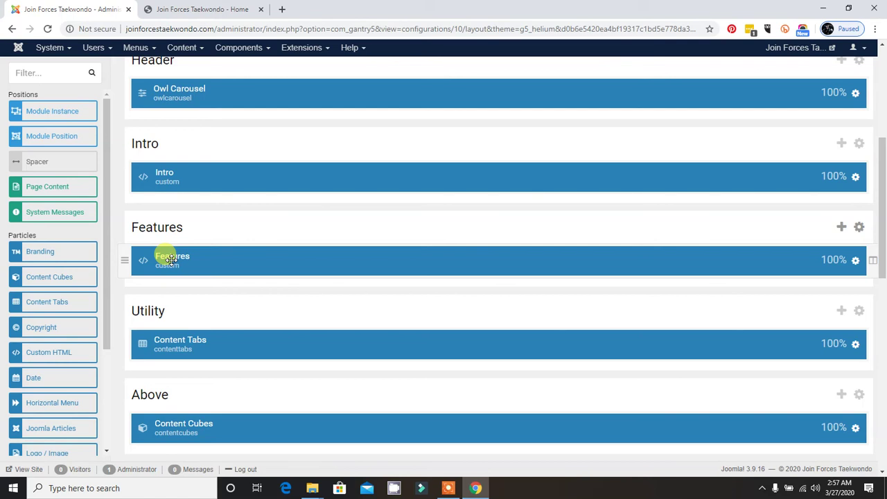
scroll(179, 265, down, 3)
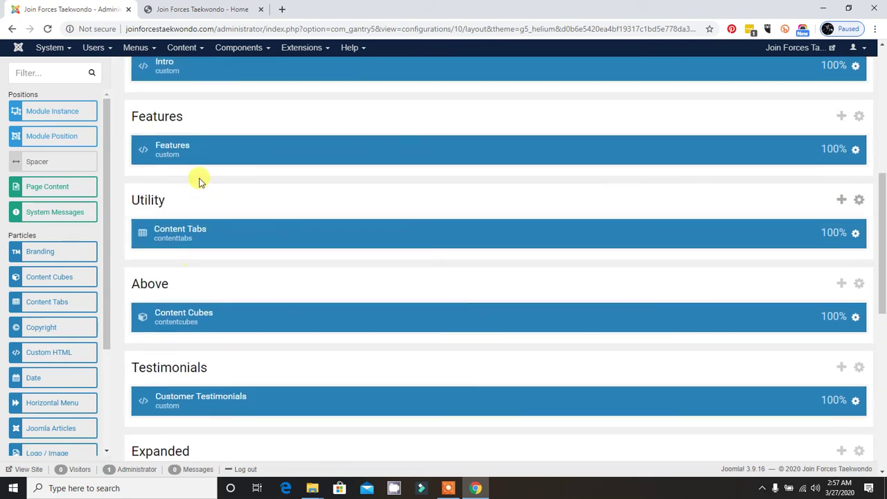
click(202, 9)
scroll(317, 257, down, 3)
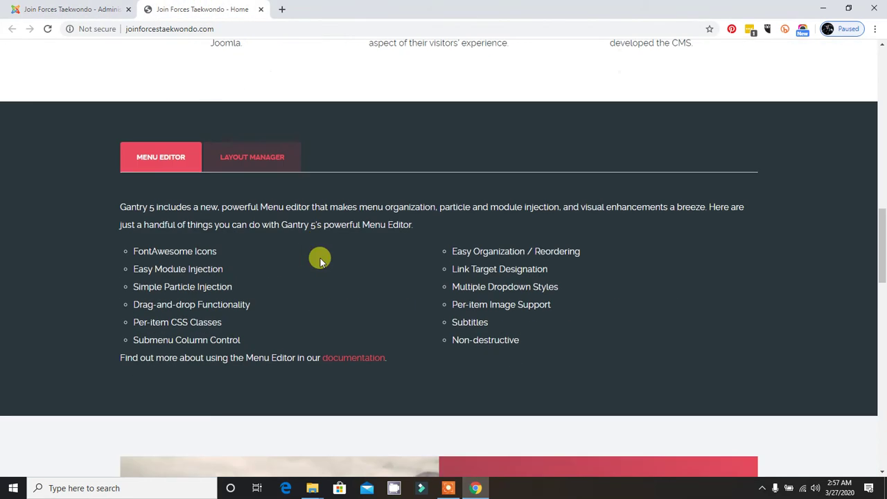
click(105, 5)
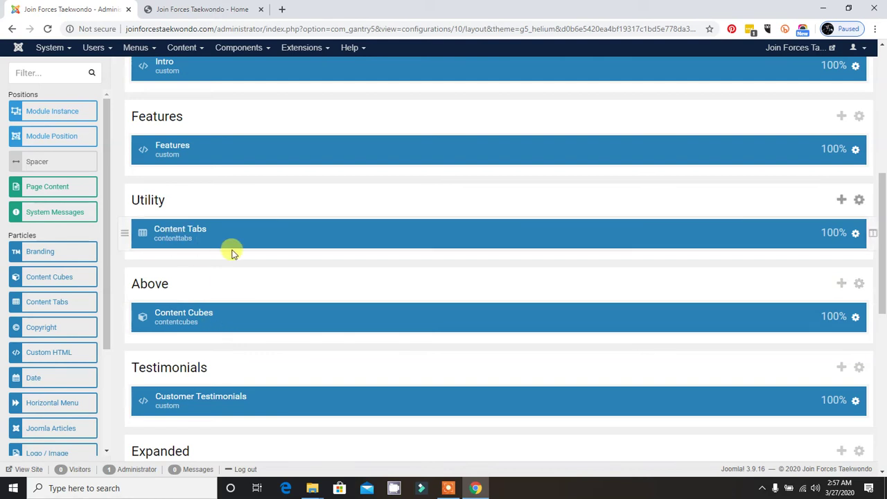
click(178, 9)
click(223, 158)
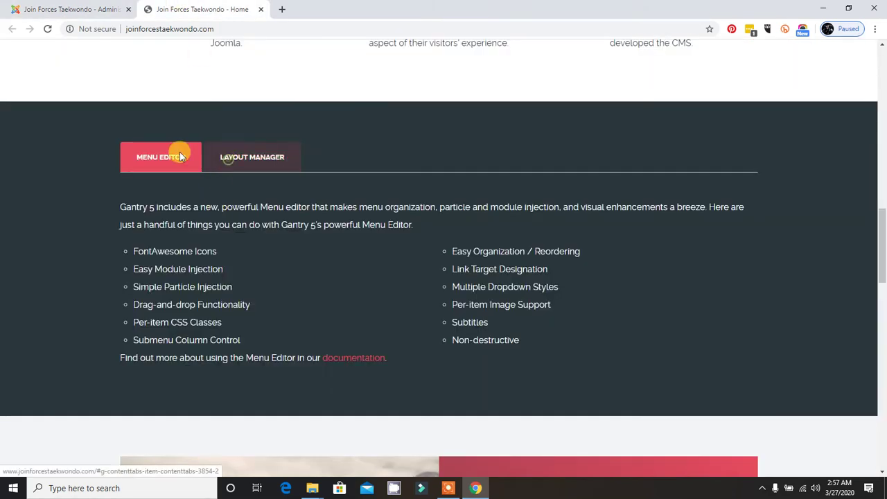
click(151, 147)
click(112, 4)
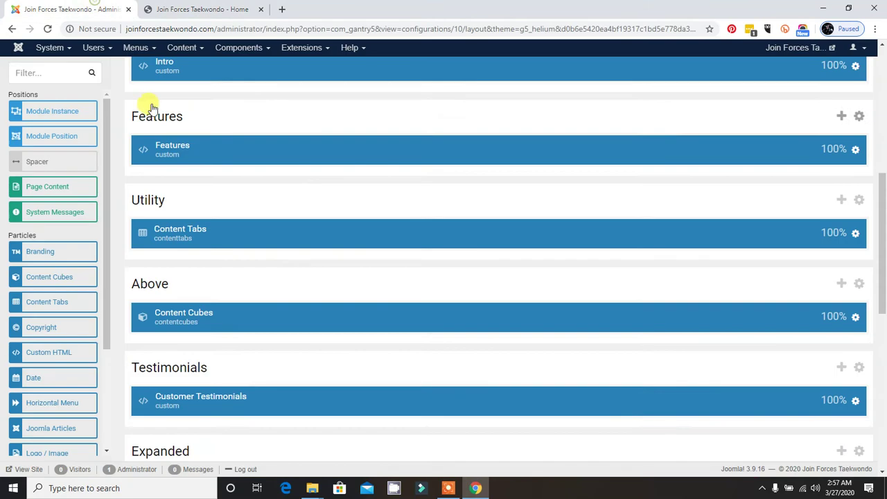
scroll(286, 267, down, 1)
scroll(277, 267, down, 2)
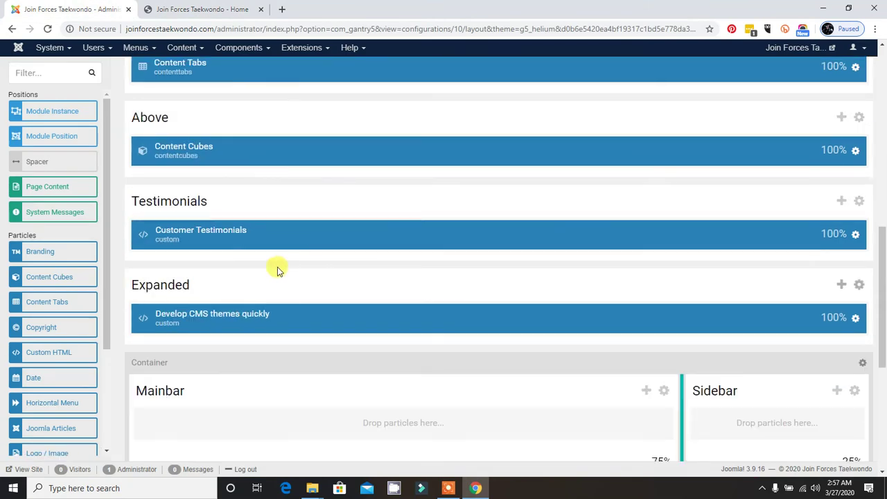
click(246, 7)
scroll(301, 166, down, 1)
scroll(305, 168, down, 5)
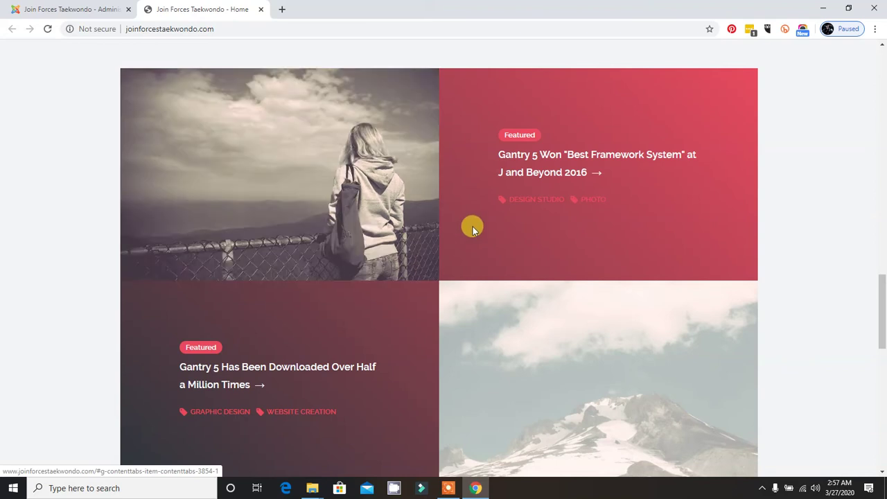
scroll(421, 218, down, 2)
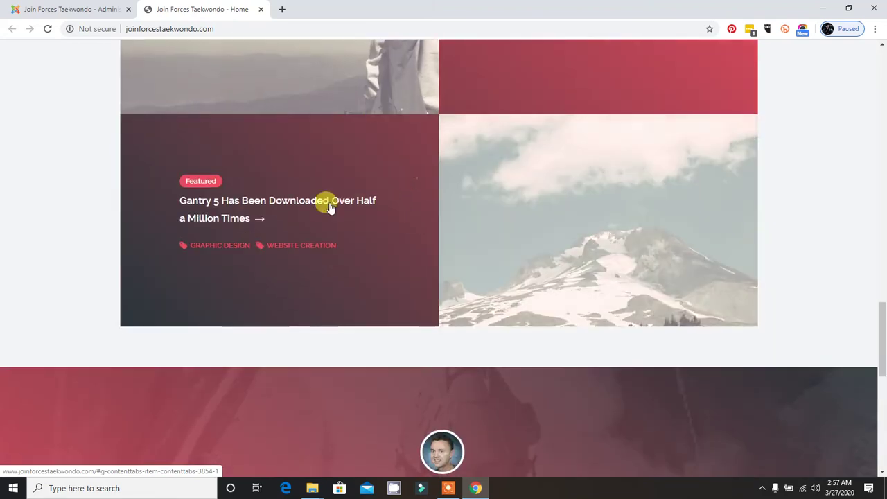
click(76, 8)
scroll(312, 291, down, 1)
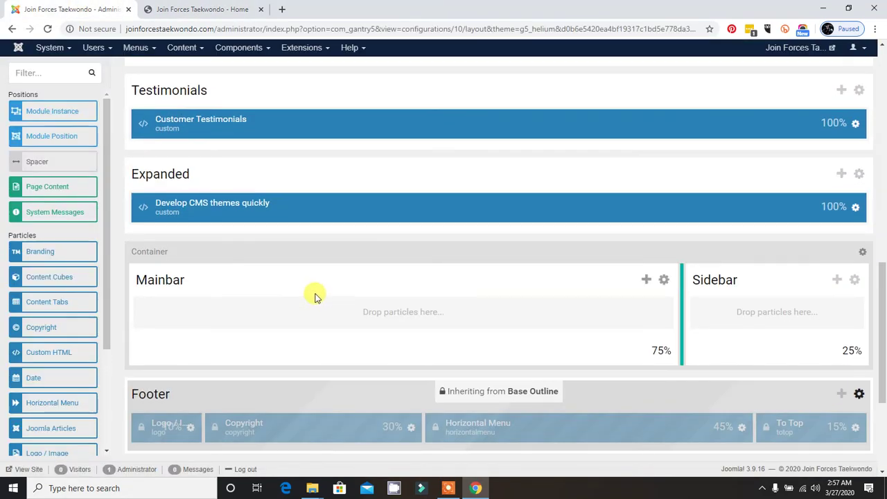
- Compare the live site's testimonial section and footer with the Gantry layout editor
click(225, 7)
scroll(331, 136, down, 4)
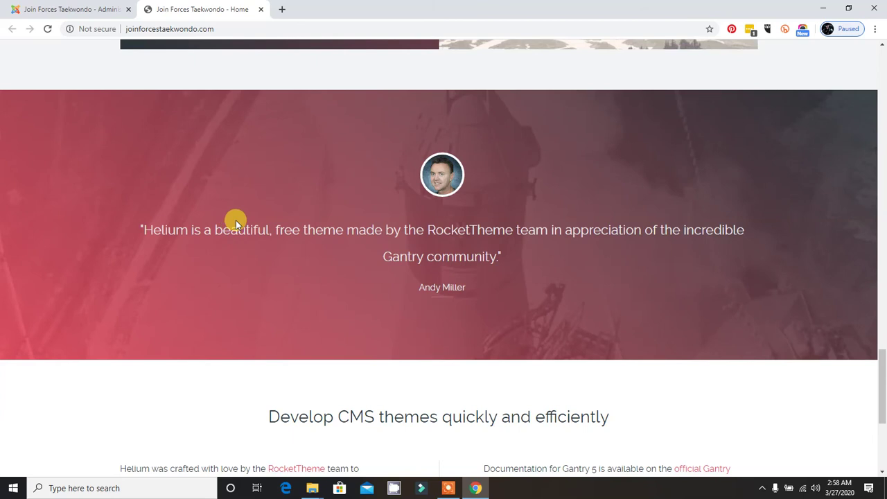
click(80, 9)
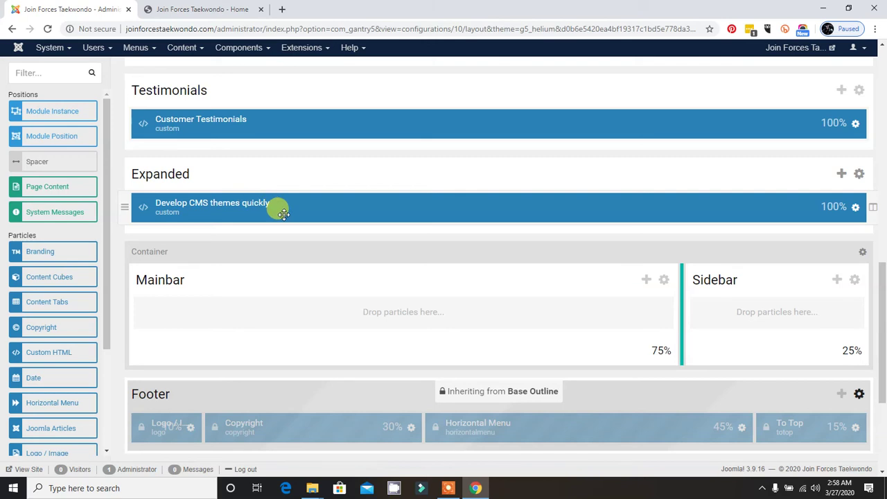
scroll(678, 277, down, 3)
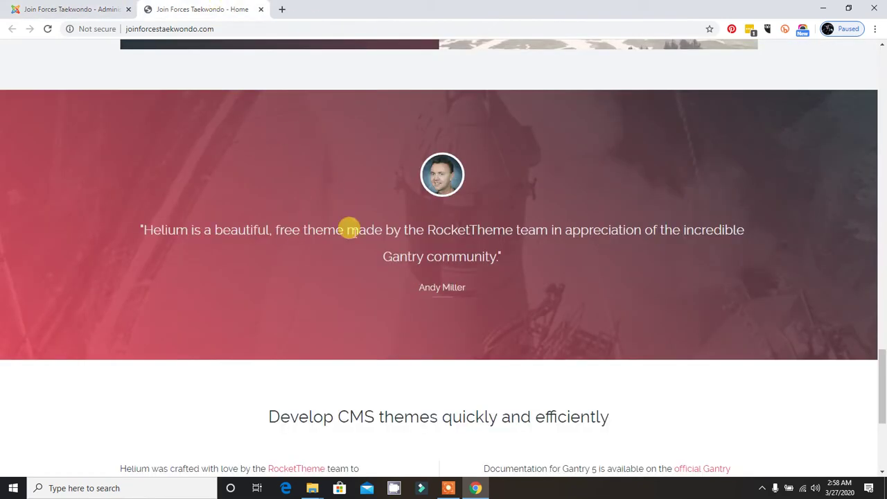
click(201, 9)
scroll(349, 232, down, 4)
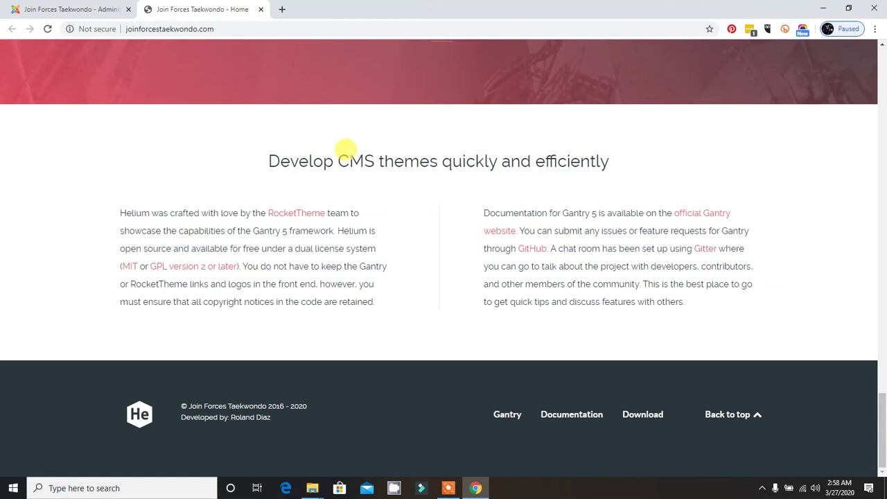
click(9, 7)
- Match the layout's footer and offcanvas sections to the live footer, then show Home from its top
scroll(263, 222, up, 2)
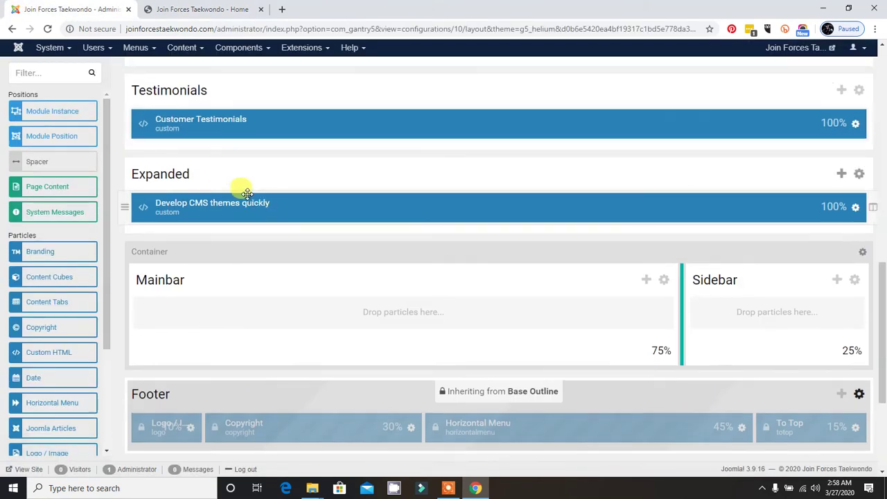
scroll(245, 188, up, 1)
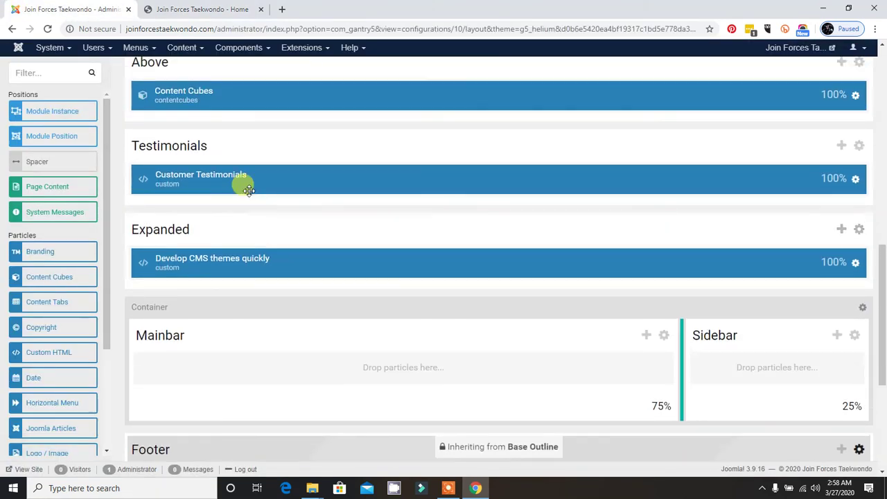
mouse_move(201, 123)
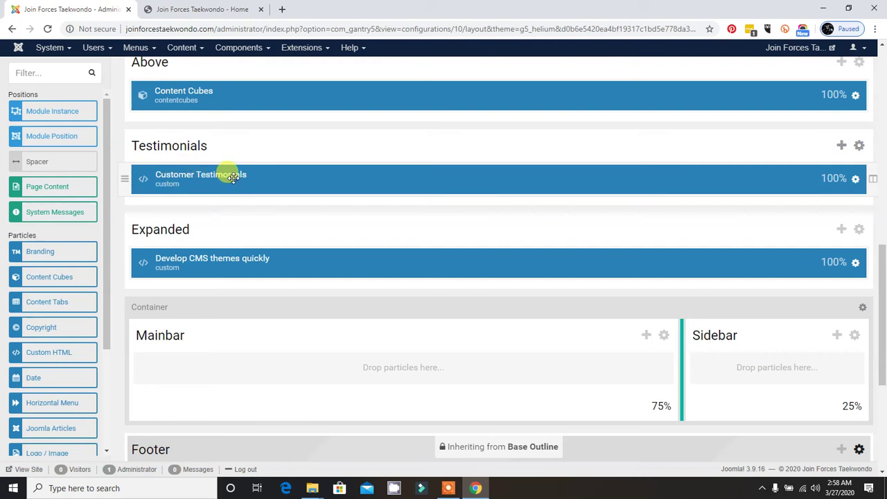
scroll(234, 178, down, 4)
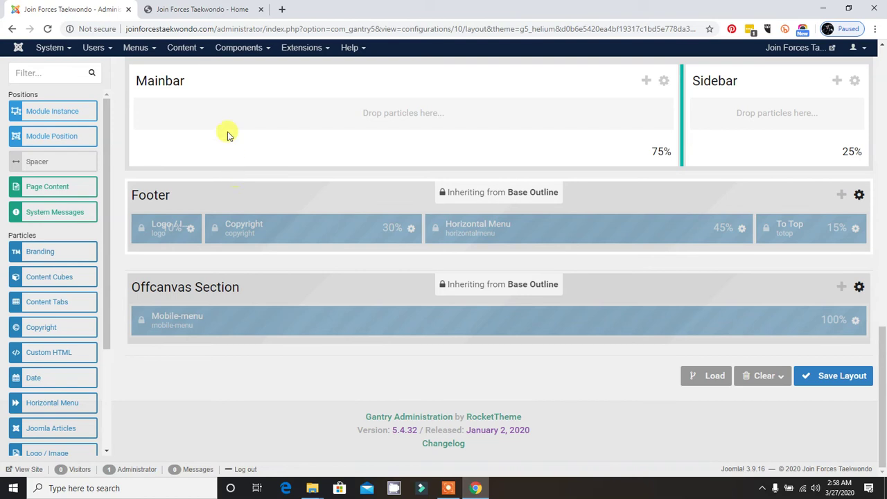
click(215, 8)
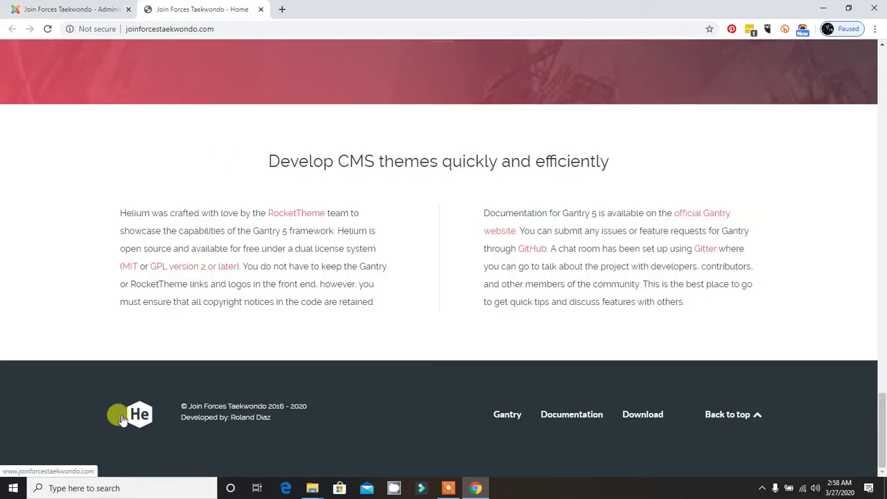
click(78, 7)
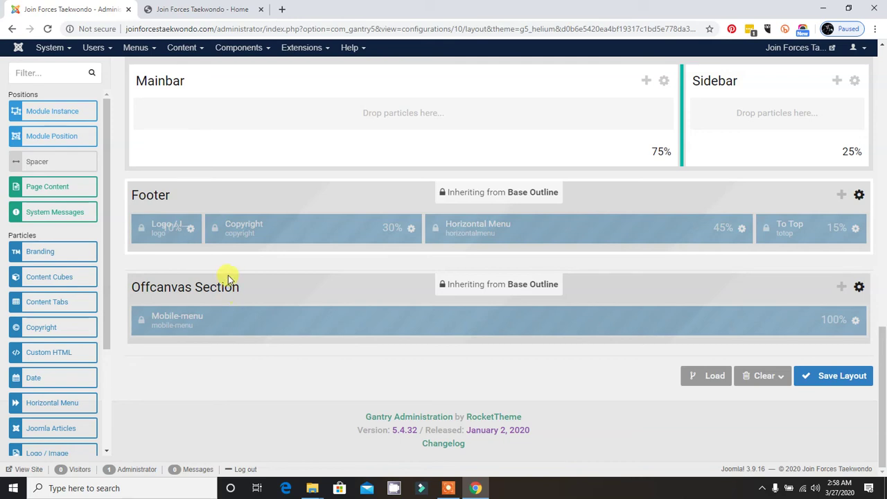
click(215, 8)
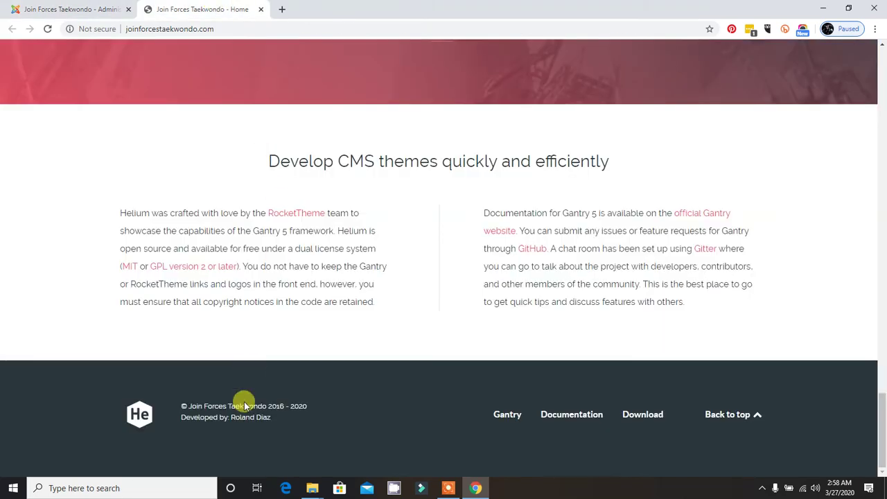
click(76, 9)
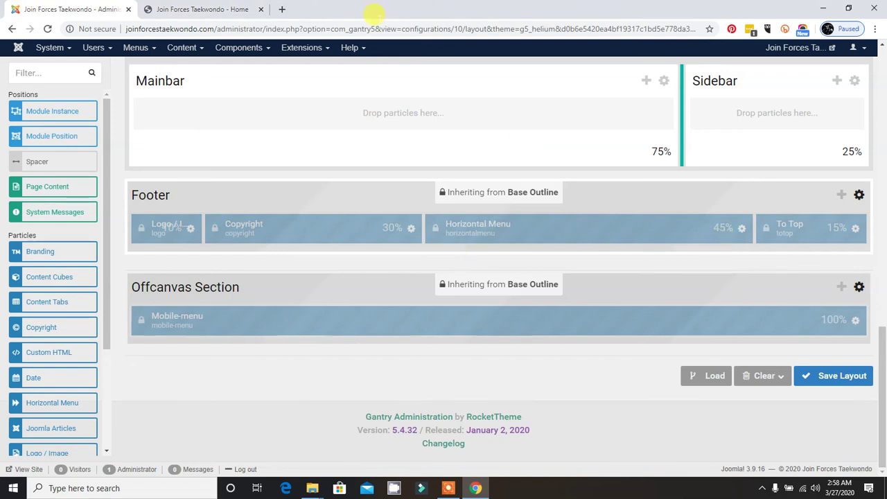
click(200, 8)
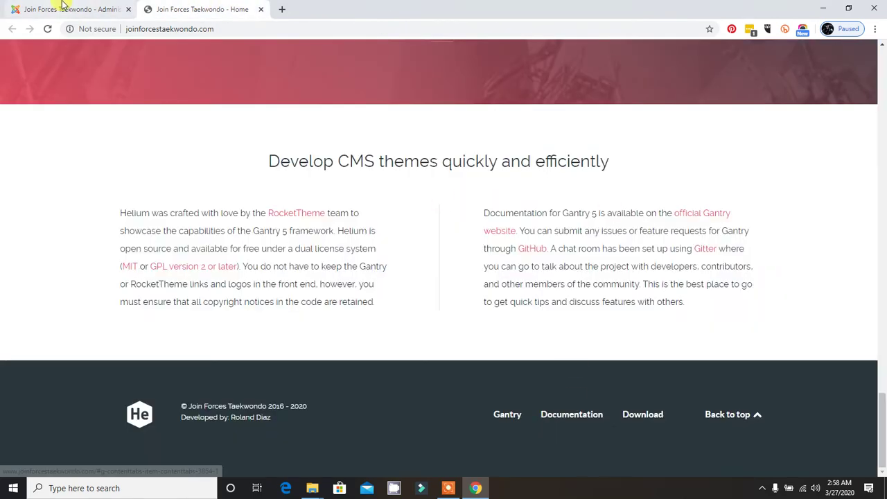
click(69, 9)
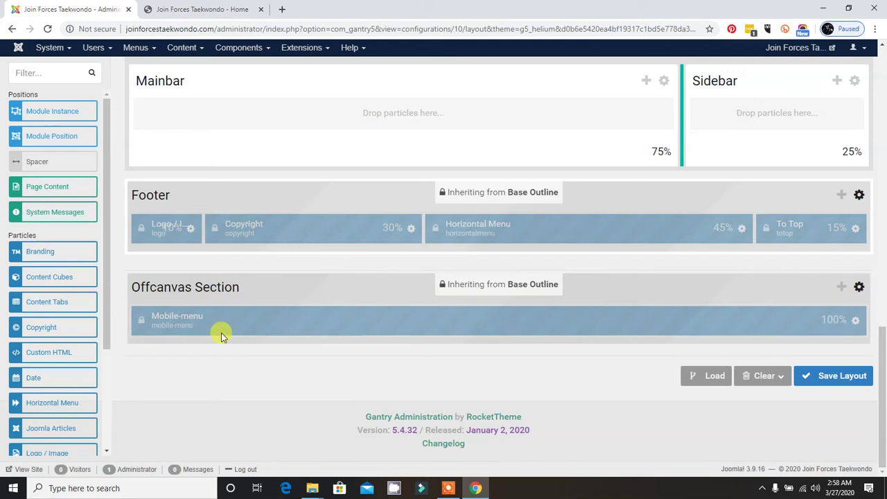
click(238, 9)
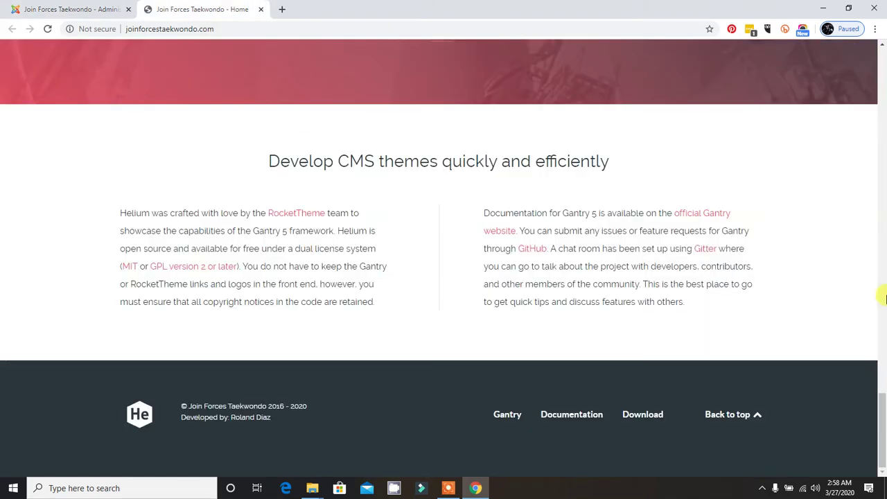
drag(881, 412, 883, 55)
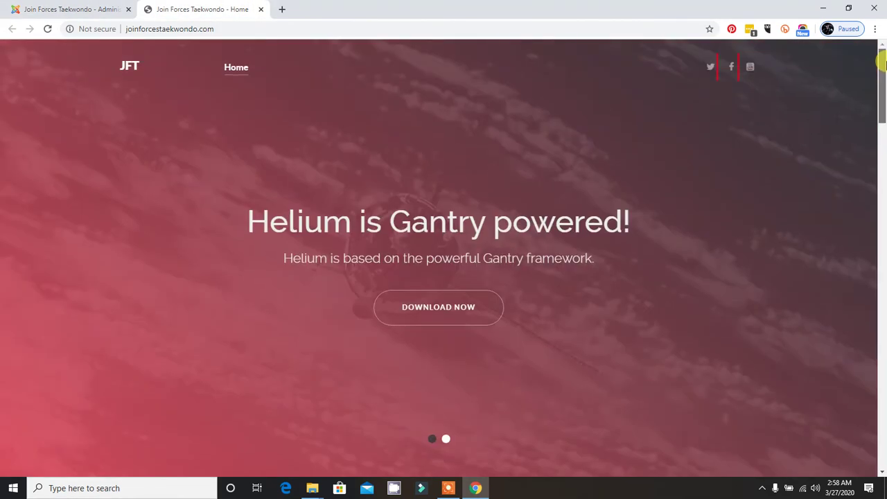
- Preview the site at mobile width via its offcanvas Home menu, then maximize the window
click(857, 9)
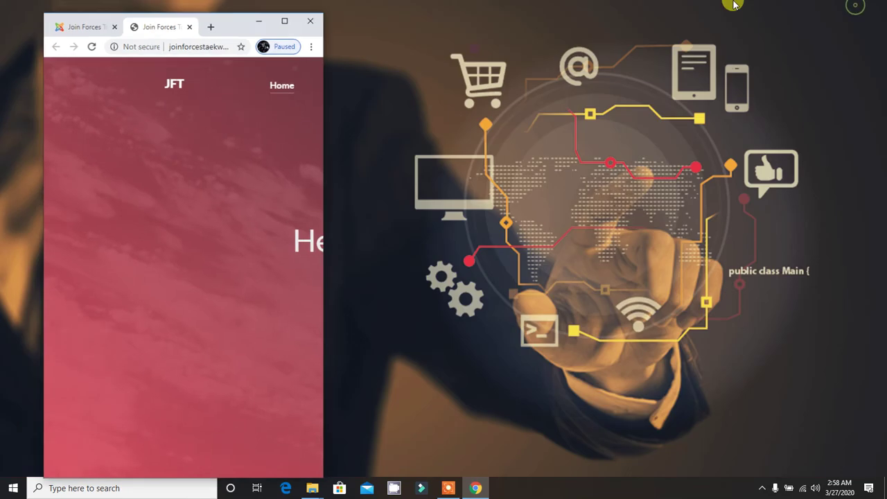
click(66, 83)
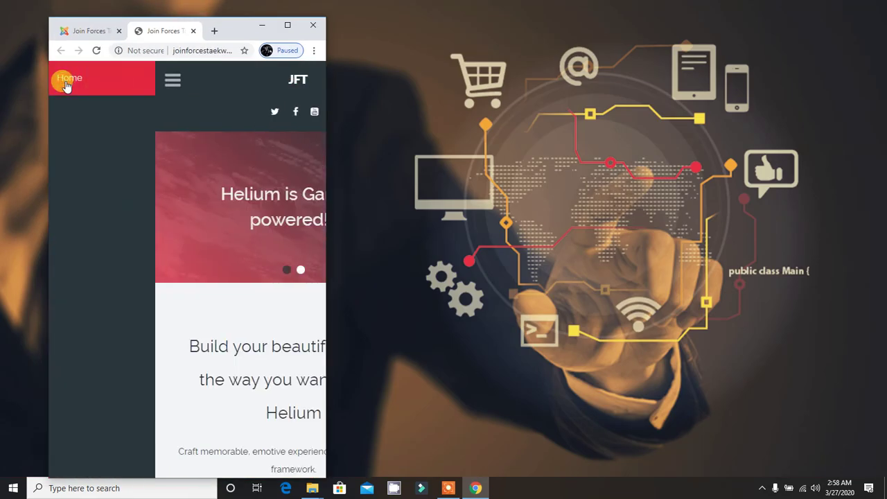
click(67, 82)
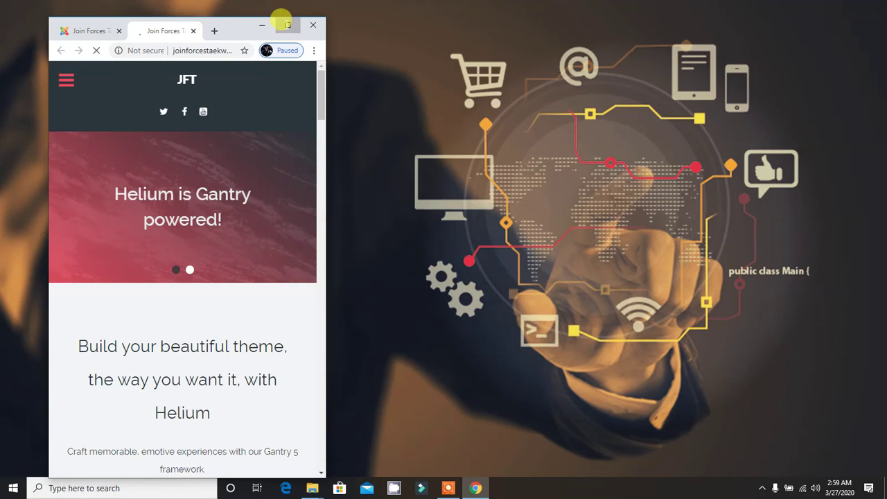
click(287, 25)
- Scroll through all sections of the Home - Particles layout editor
click(73, 9)
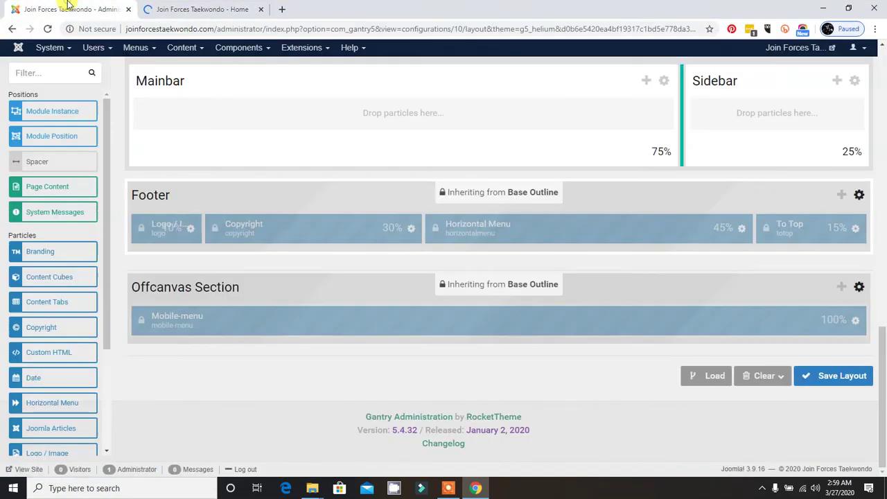
drag(883, 393, 883, 125)
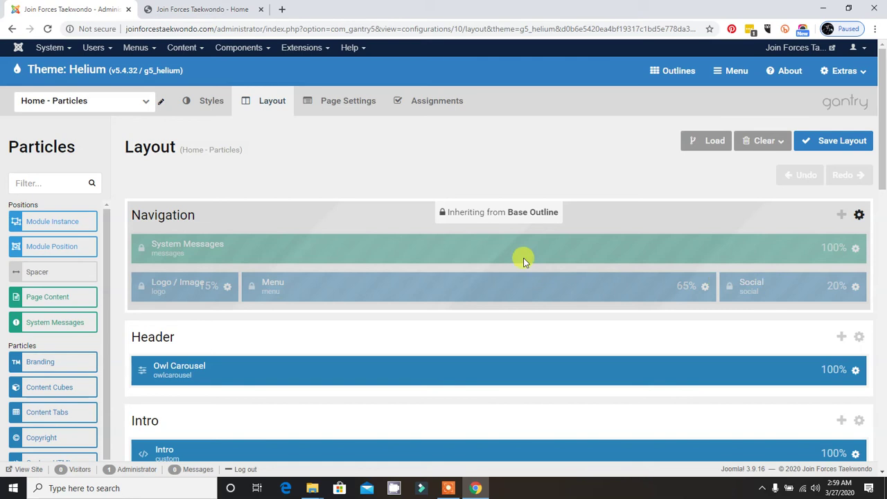
scroll(521, 267, down, 3)
drag(881, 173, 883, 374)
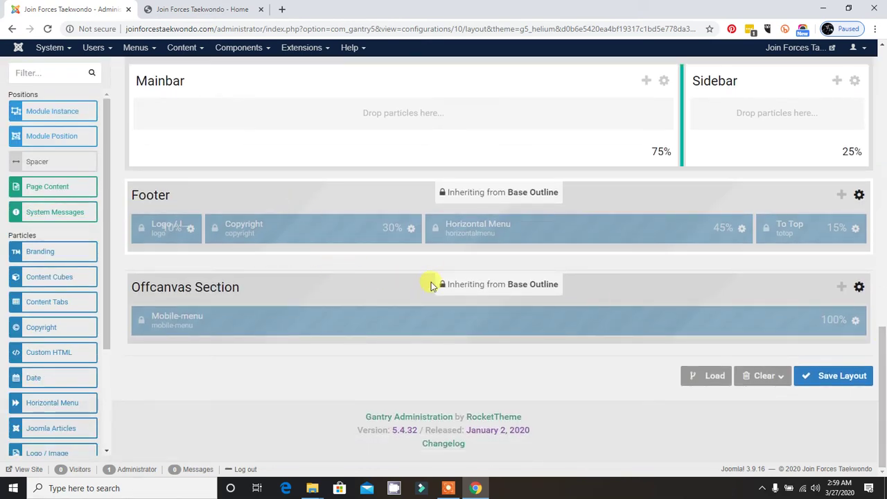
drag(882, 371, 877, 105)
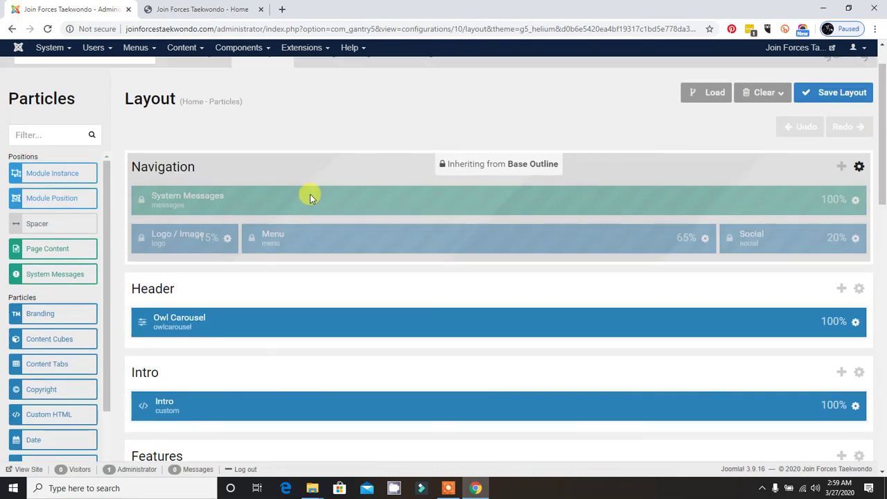
scroll(313, 195, up, 1)
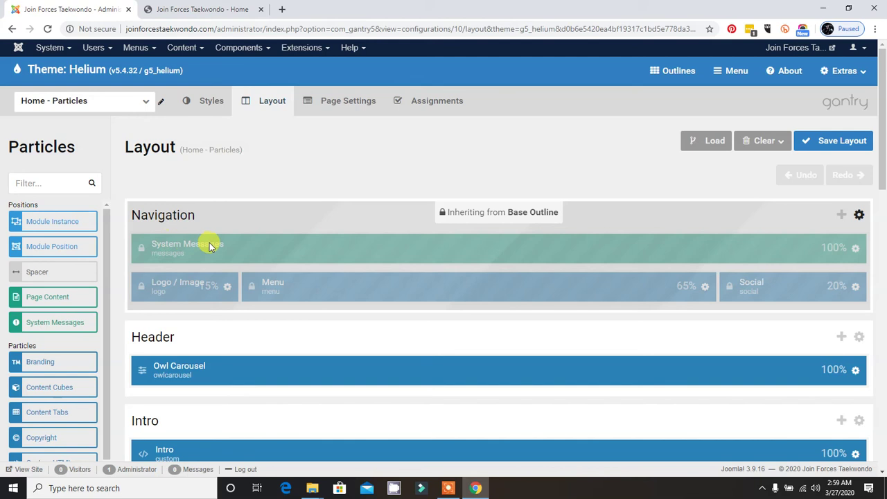
scroll(485, 229, down, 2)
drag(880, 121, 864, 360)
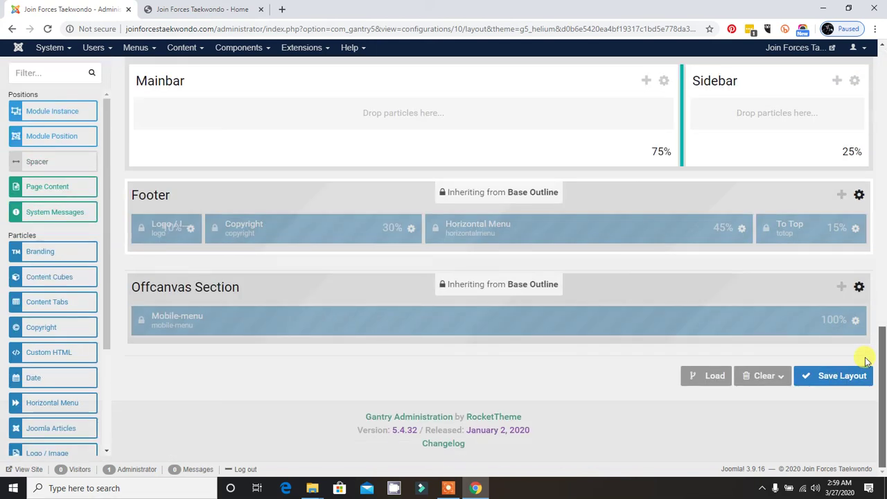
- Scroll back to the top and save the Home - Particles layout
scroll(864, 360, up, 3)
scroll(855, 231, up, 5)
scroll(847, 135, up, 3)
scroll(855, 95, up, 1)
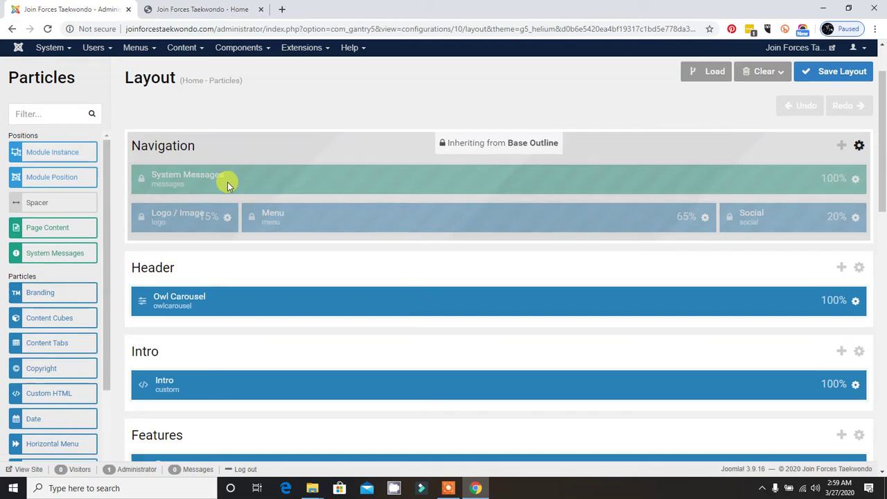
scroll(228, 179, down, 2)
scroll(230, 181, up, 1)
scroll(230, 182, up, 1)
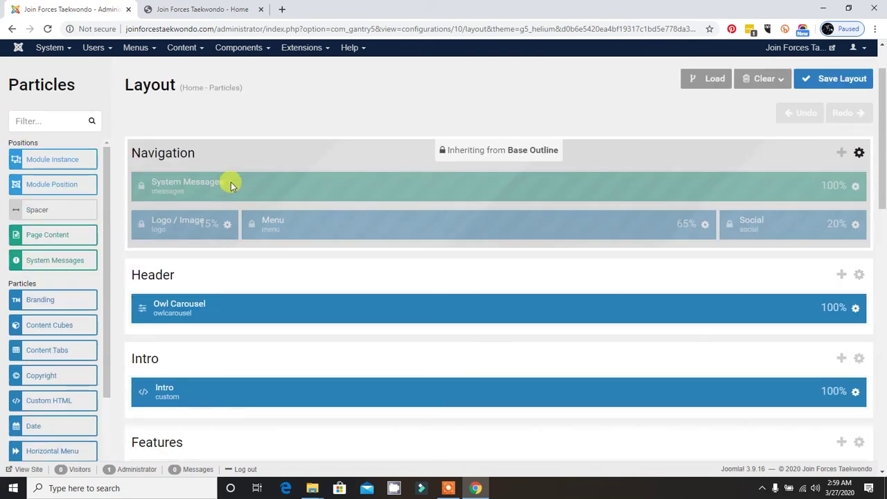
scroll(231, 182, up, 1)
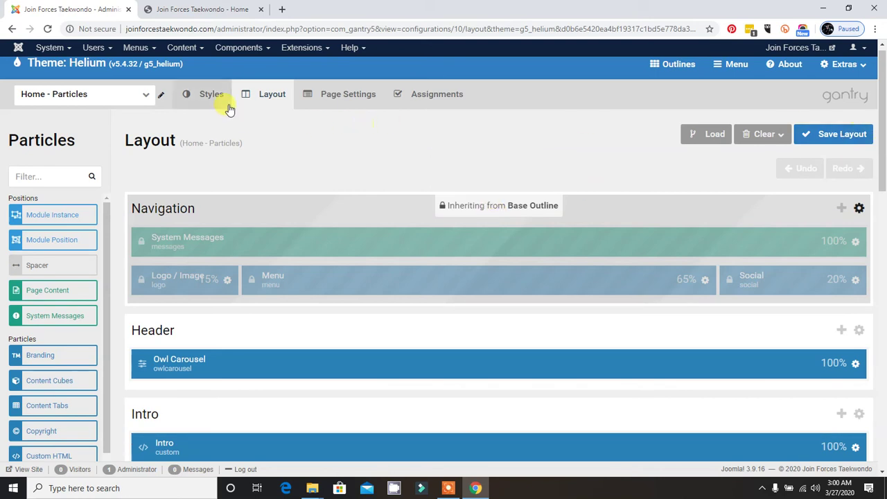
click(807, 135)
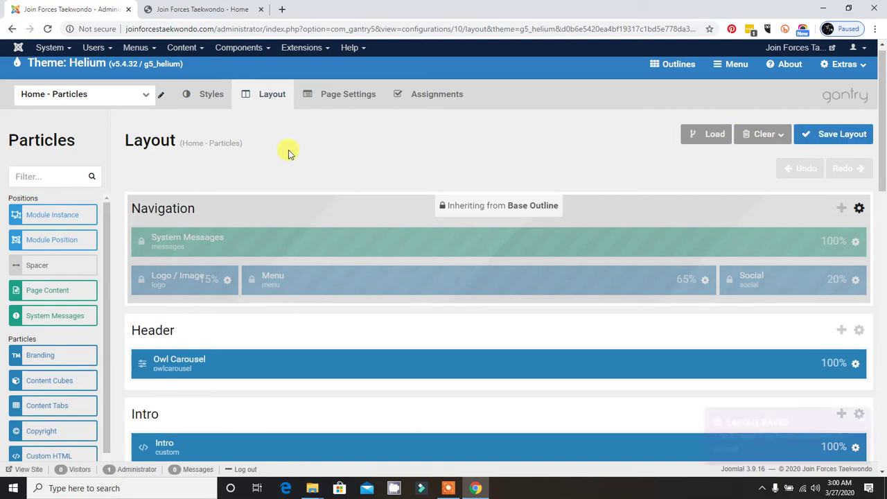
click(214, 107)
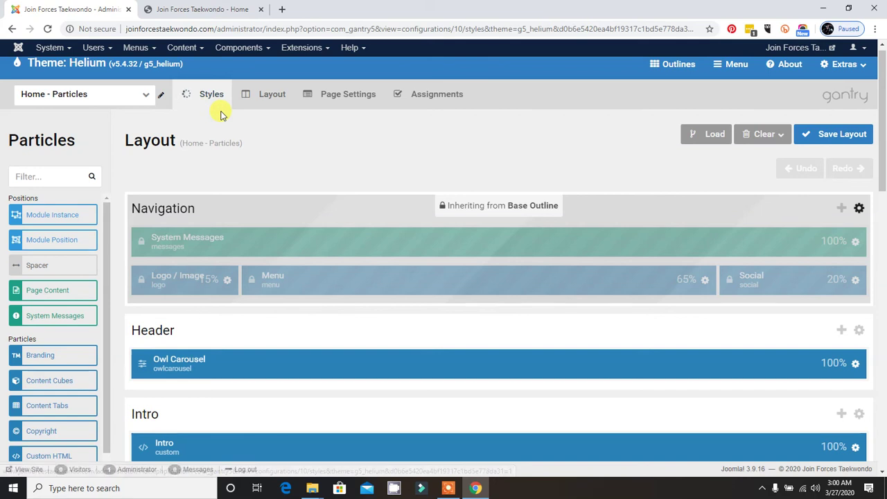
- Scroll through the six style presets, Core Styles and Section Styles
scroll(263, 145, down, 3)
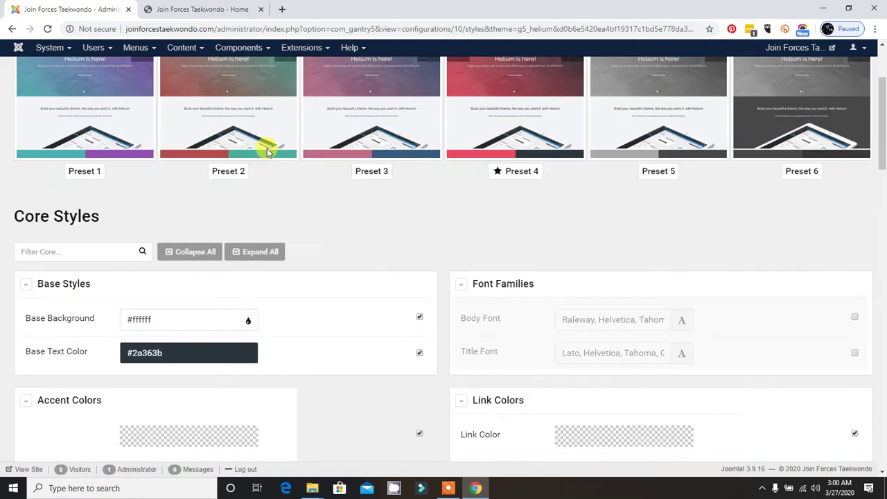
scroll(315, 175, down, 3)
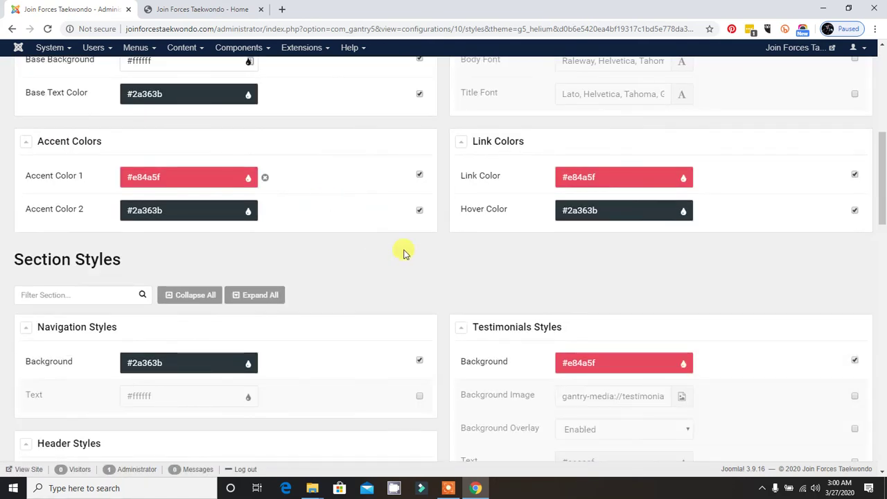
scroll(513, 268, up, 4)
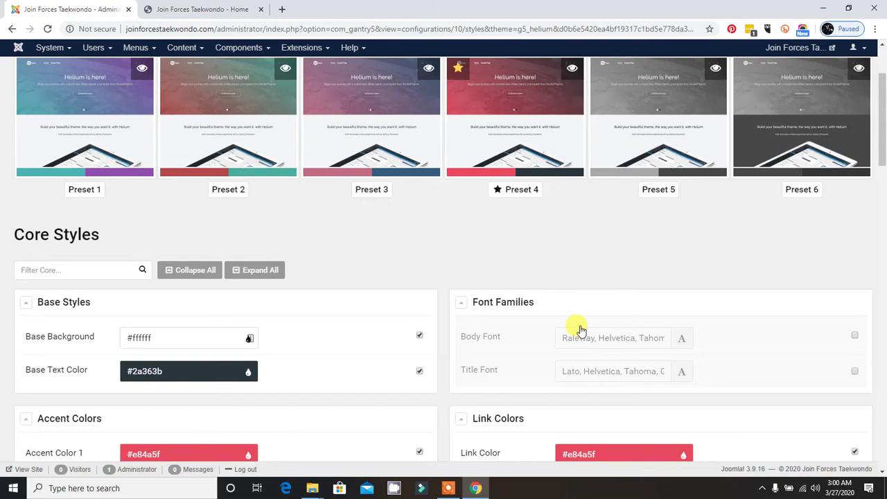
scroll(581, 325, down, 1)
scroll(580, 317, down, 3)
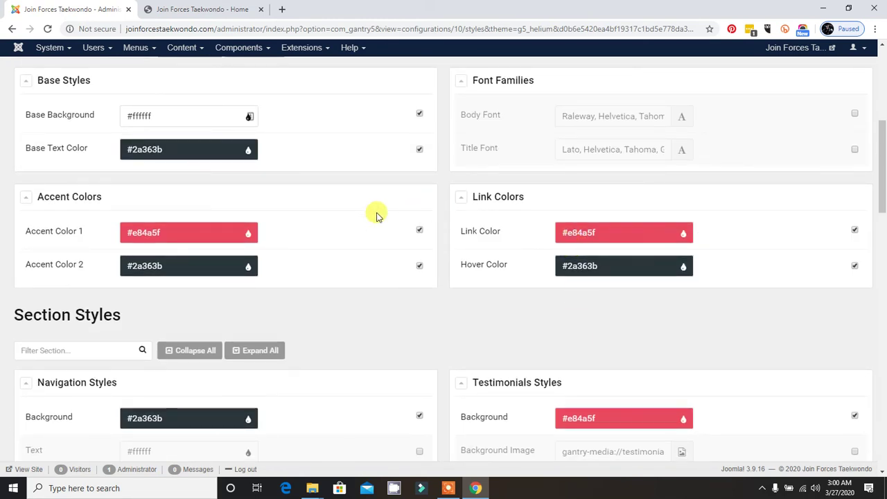
scroll(172, 152, up, 2)
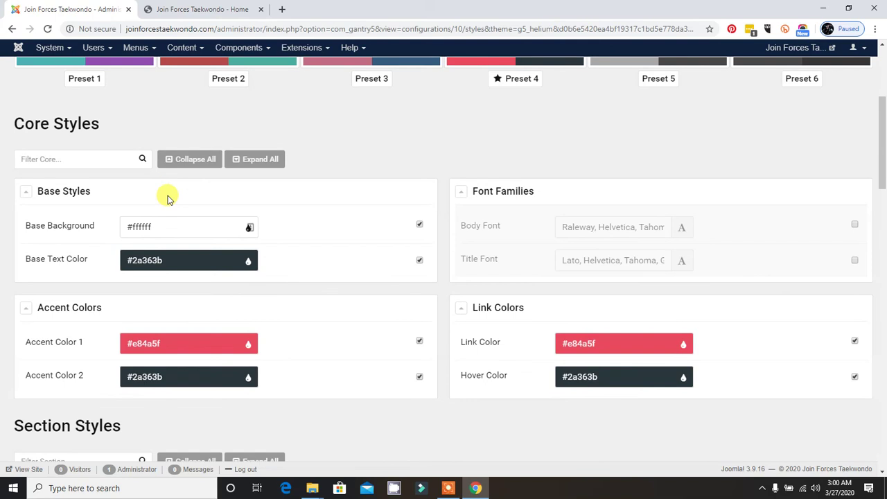
scroll(160, 224, down, 1)
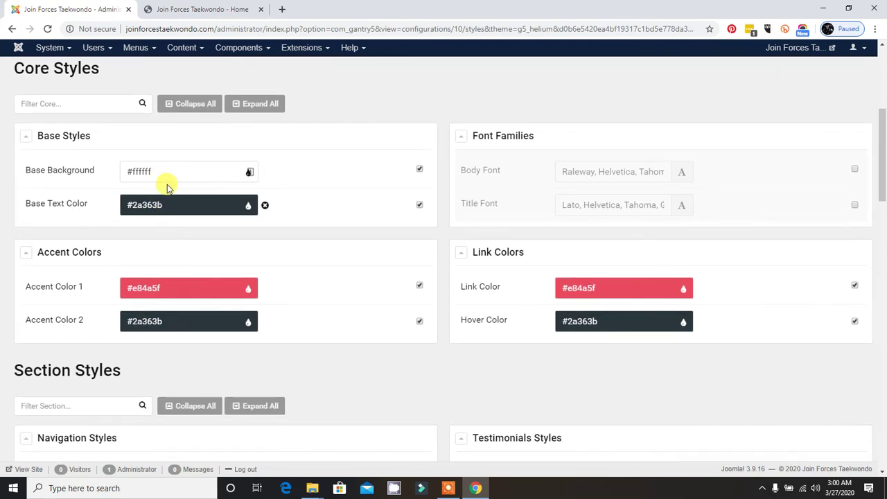
scroll(167, 183, down, 1)
scroll(166, 184, down, 2)
scroll(162, 184, down, 3)
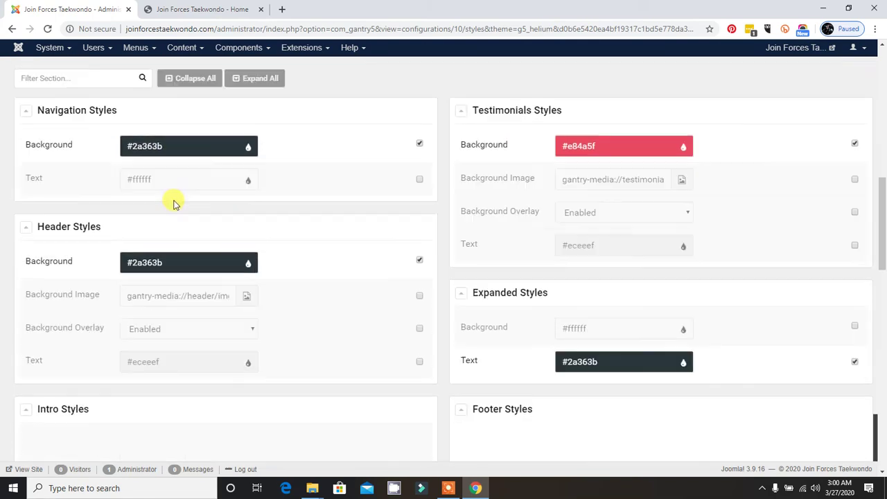
scroll(174, 201, down, 1)
scroll(429, 235, up, 4)
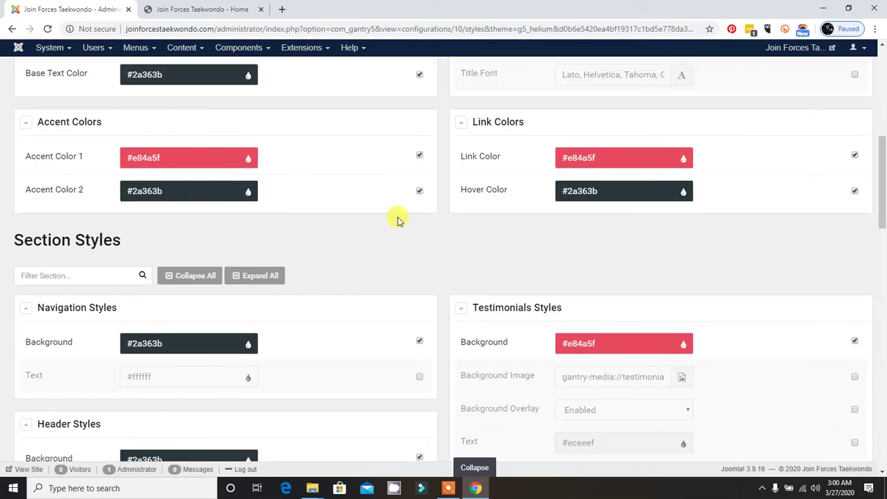
scroll(395, 218, up, 5)
scroll(396, 218, up, 1)
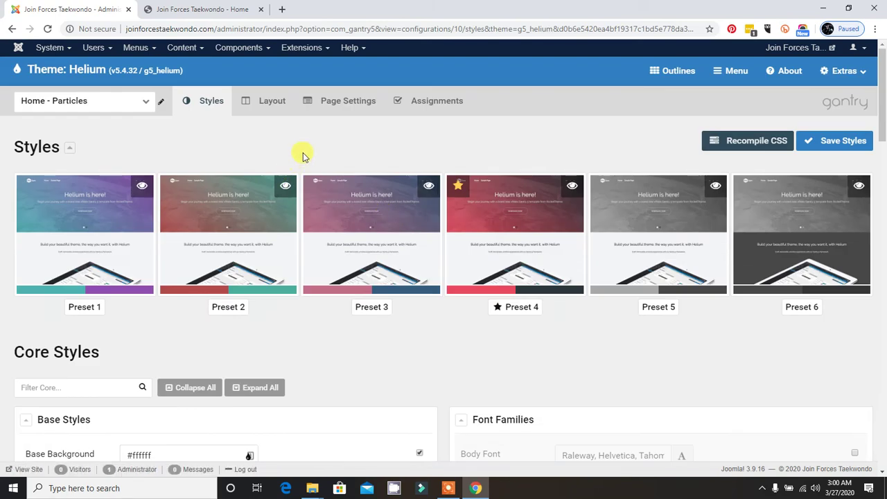
- Review Page Settings' Head Properties, Body Attributes, Assets and Font Awesome Settings
click(346, 101)
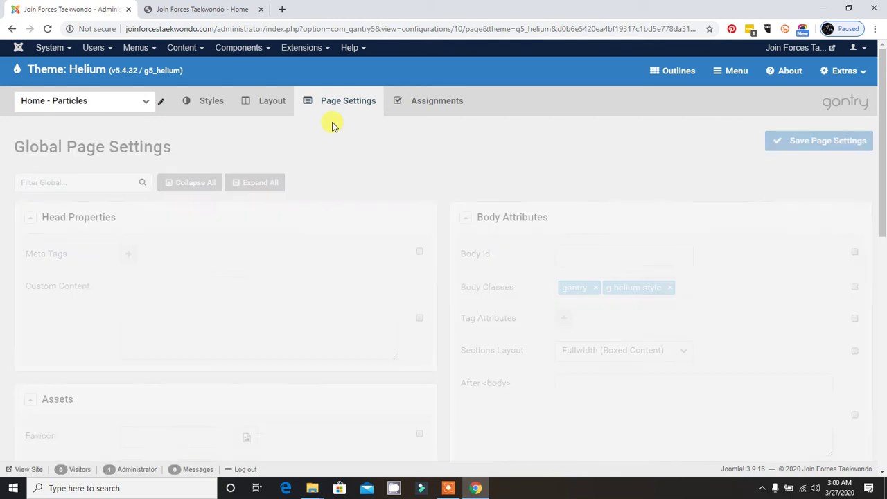
scroll(228, 204, down, 1)
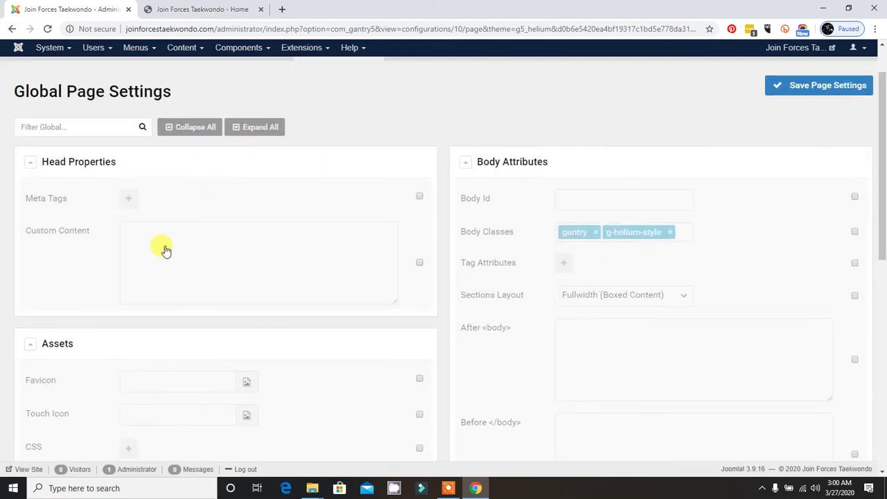
scroll(214, 260, down, 3)
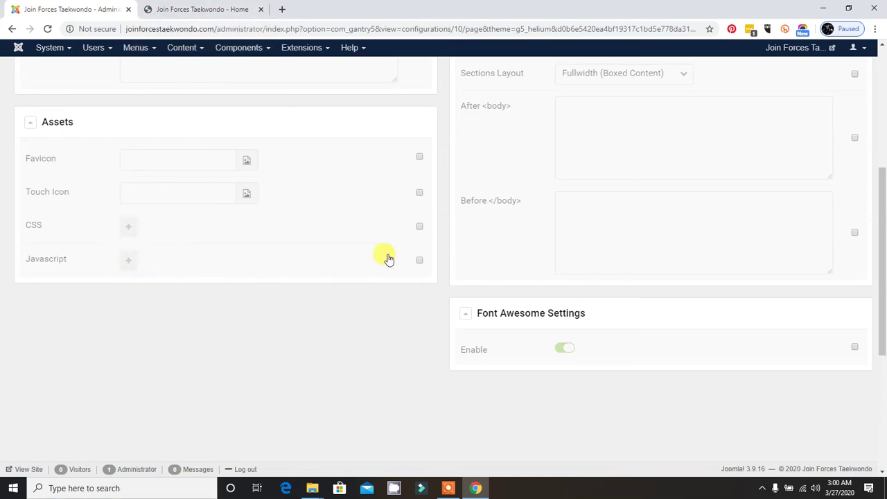
scroll(383, 208, up, 2)
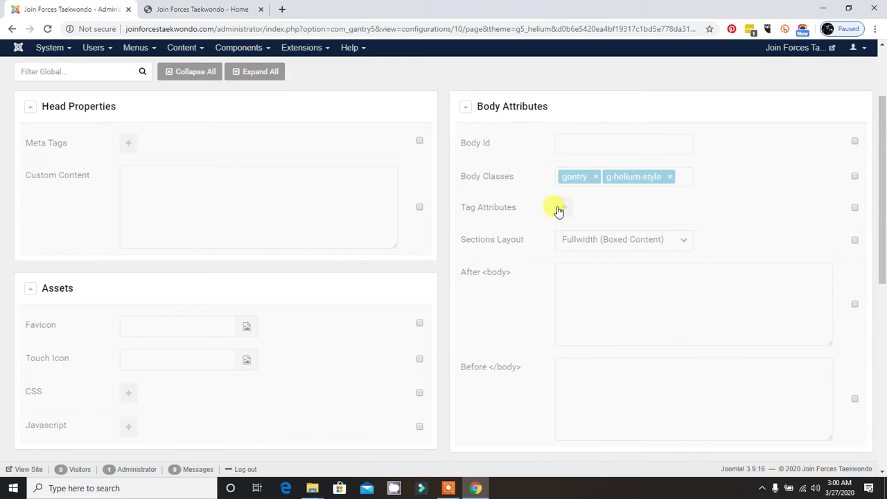
scroll(560, 212, down, 2)
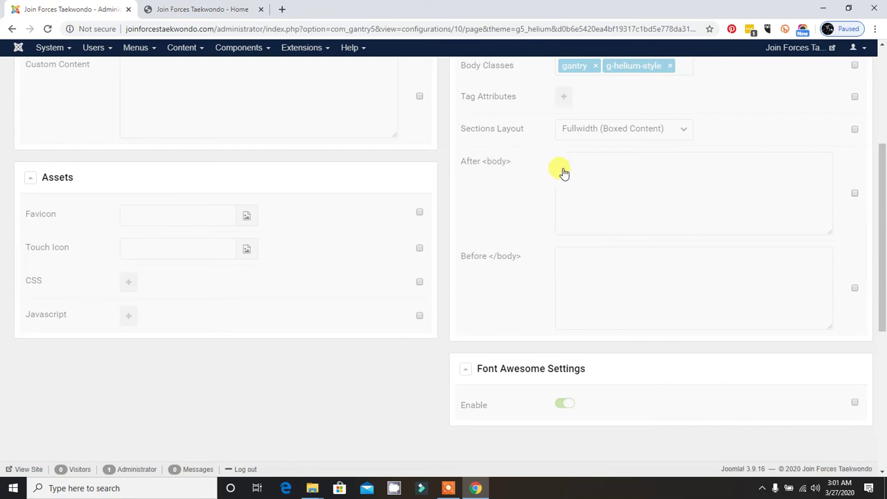
scroll(611, 274, down, 1)
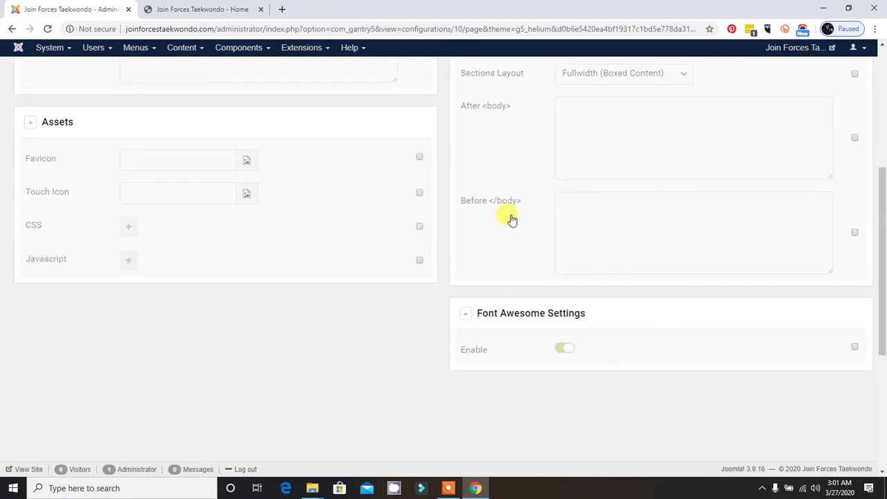
scroll(596, 258, down, 1)
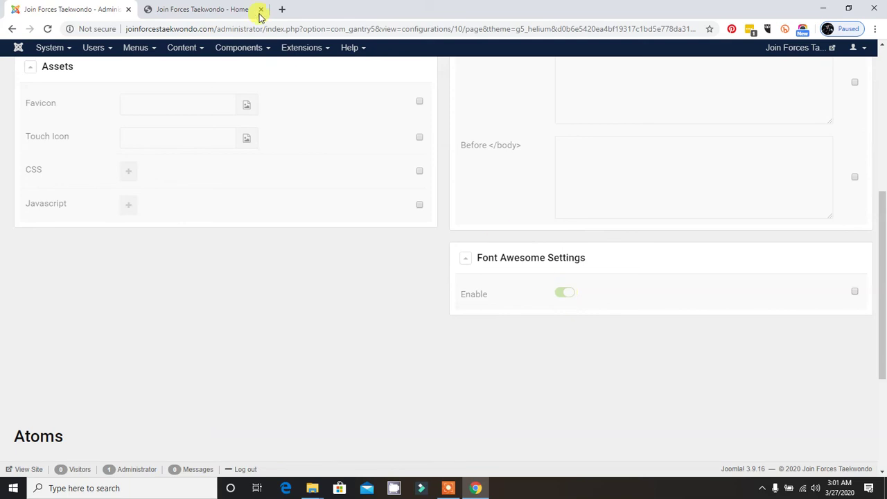
scroll(613, 271, up, 2)
scroll(663, 289, up, 4)
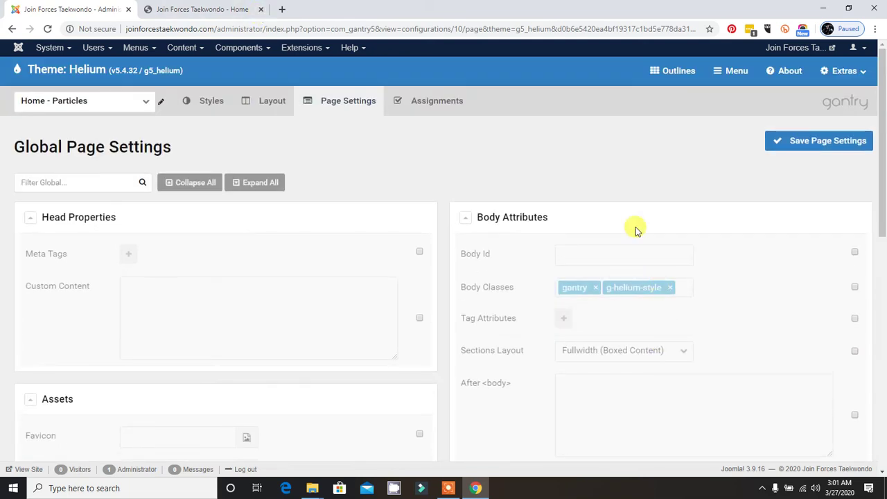
click(403, 105)
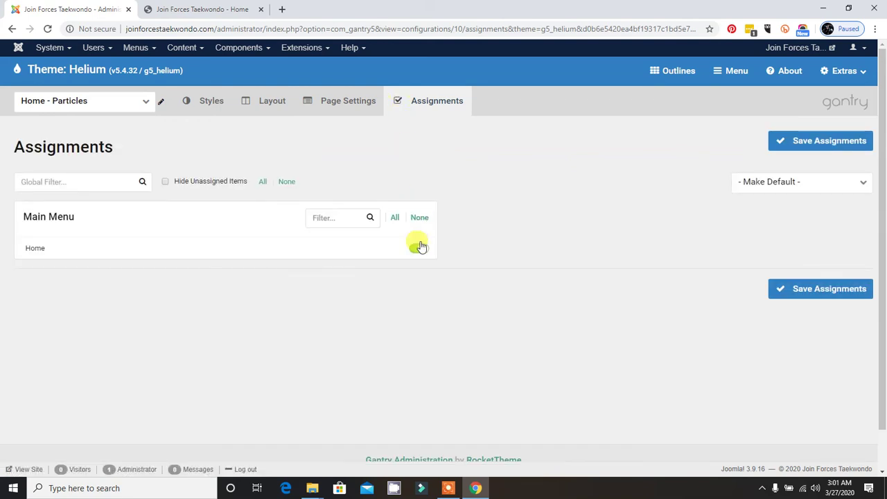
- Turn on the Main Menu's Home item for Home - Particles and save the assignments
click(419, 248)
click(812, 147)
click(203, 113)
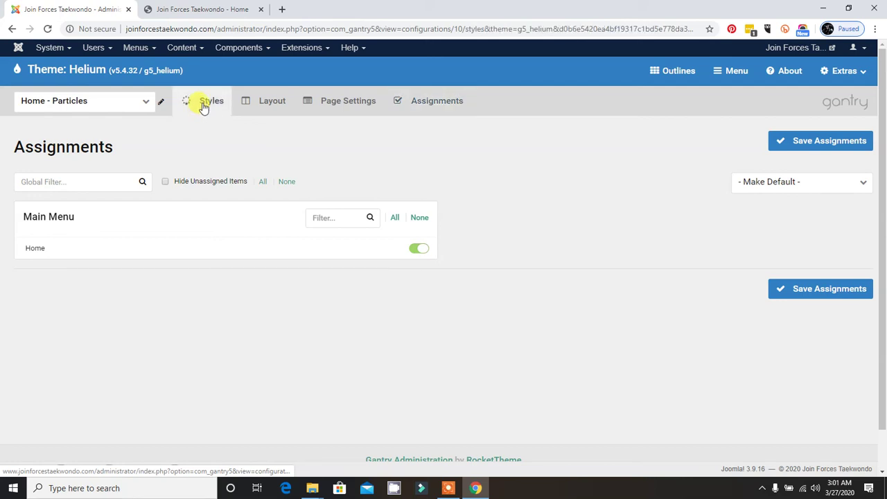
click(208, 8)
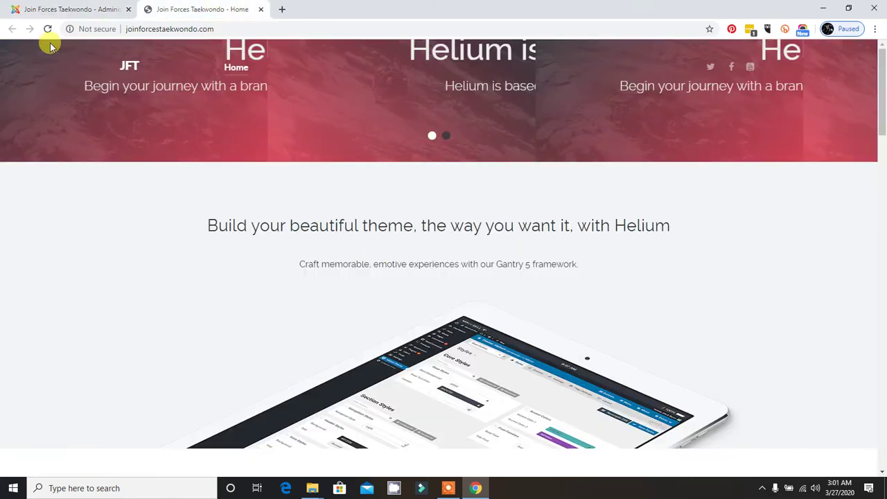
- Reload the front-end home page, then go back to the Gantry Styles page
click(47, 28)
click(62, 9)
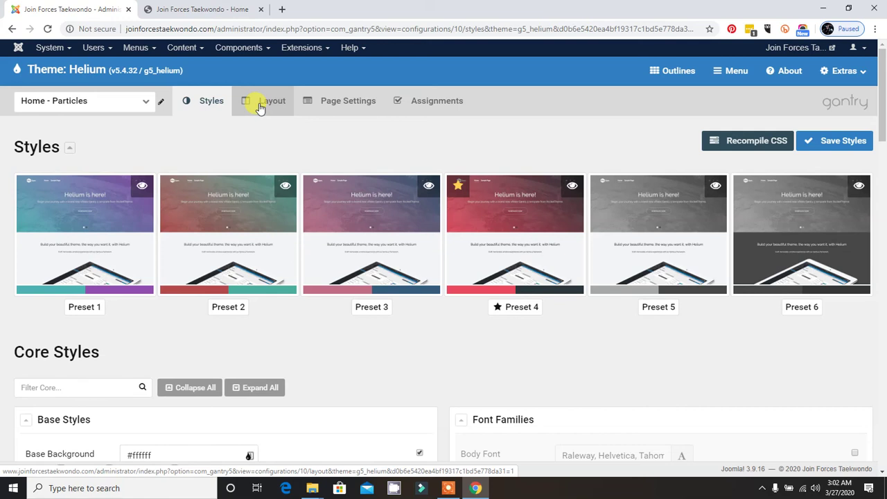
- Save the Home - Particles outline's Helium styles with Save Styles
click(842, 148)
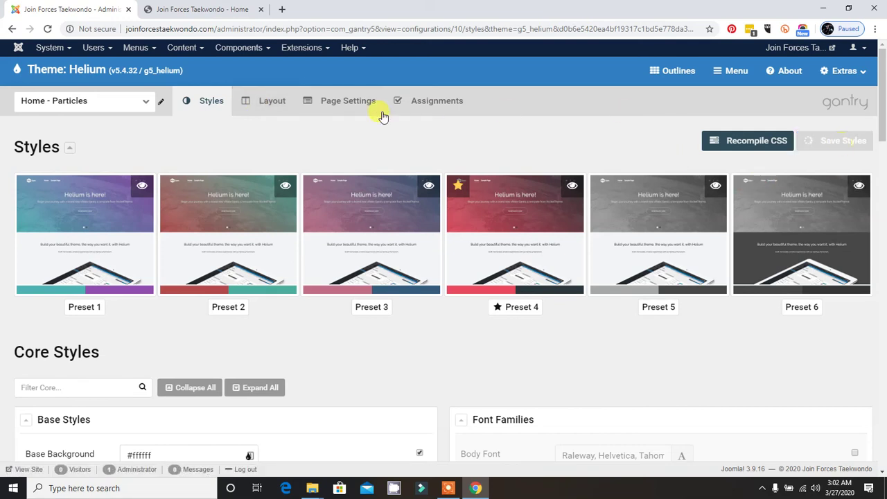